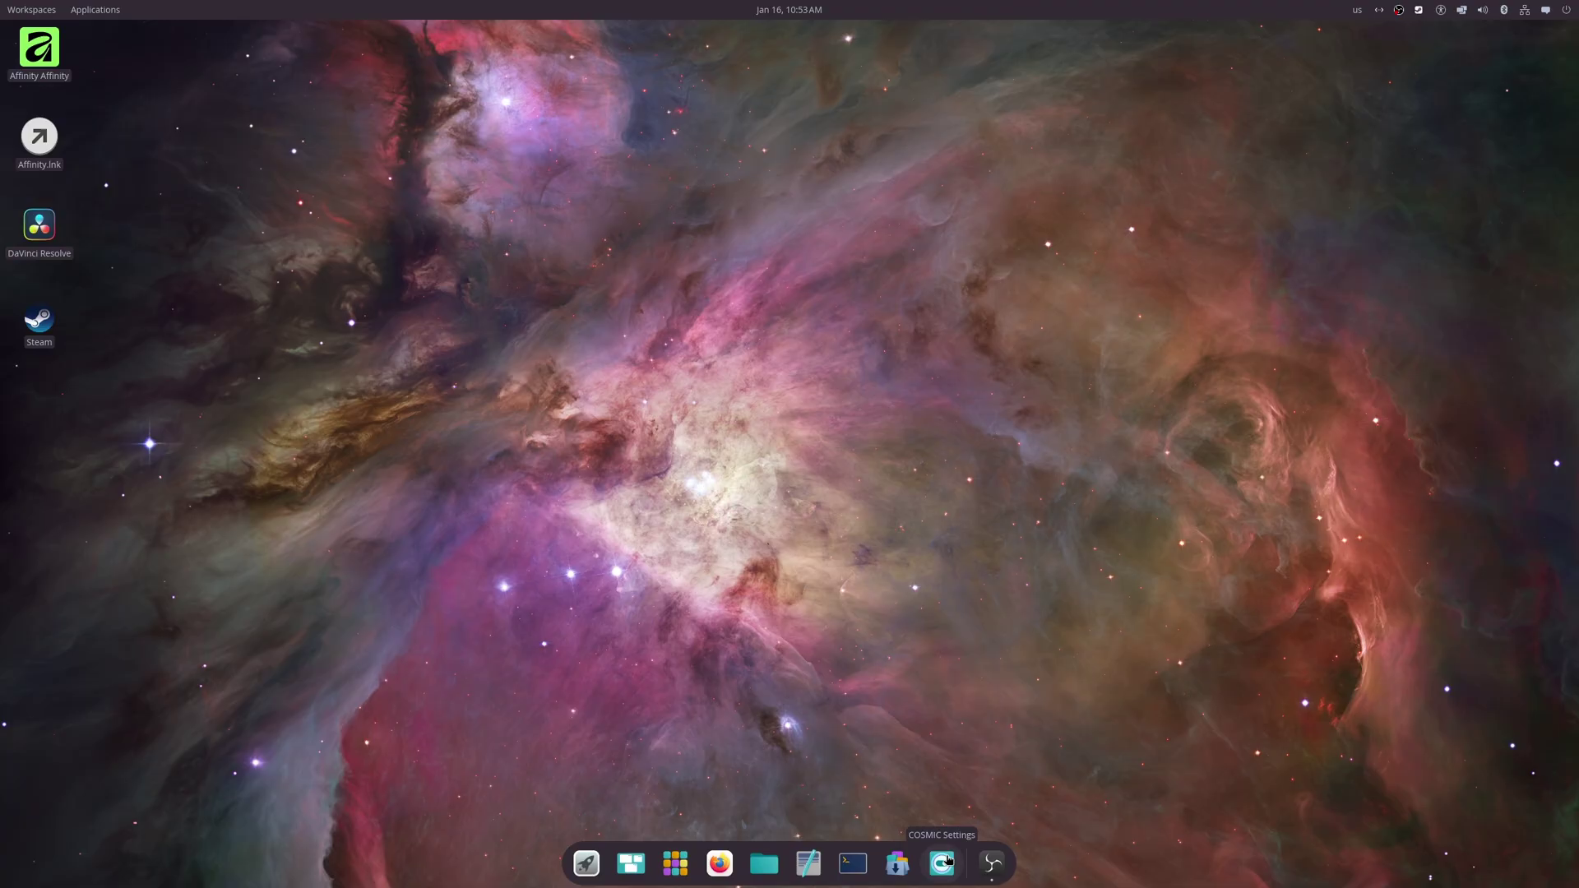
Open COSMIC Settings and go to the Desktop > Wallpaper page
{"action": "left_click", "coordinate": [944, 862]}
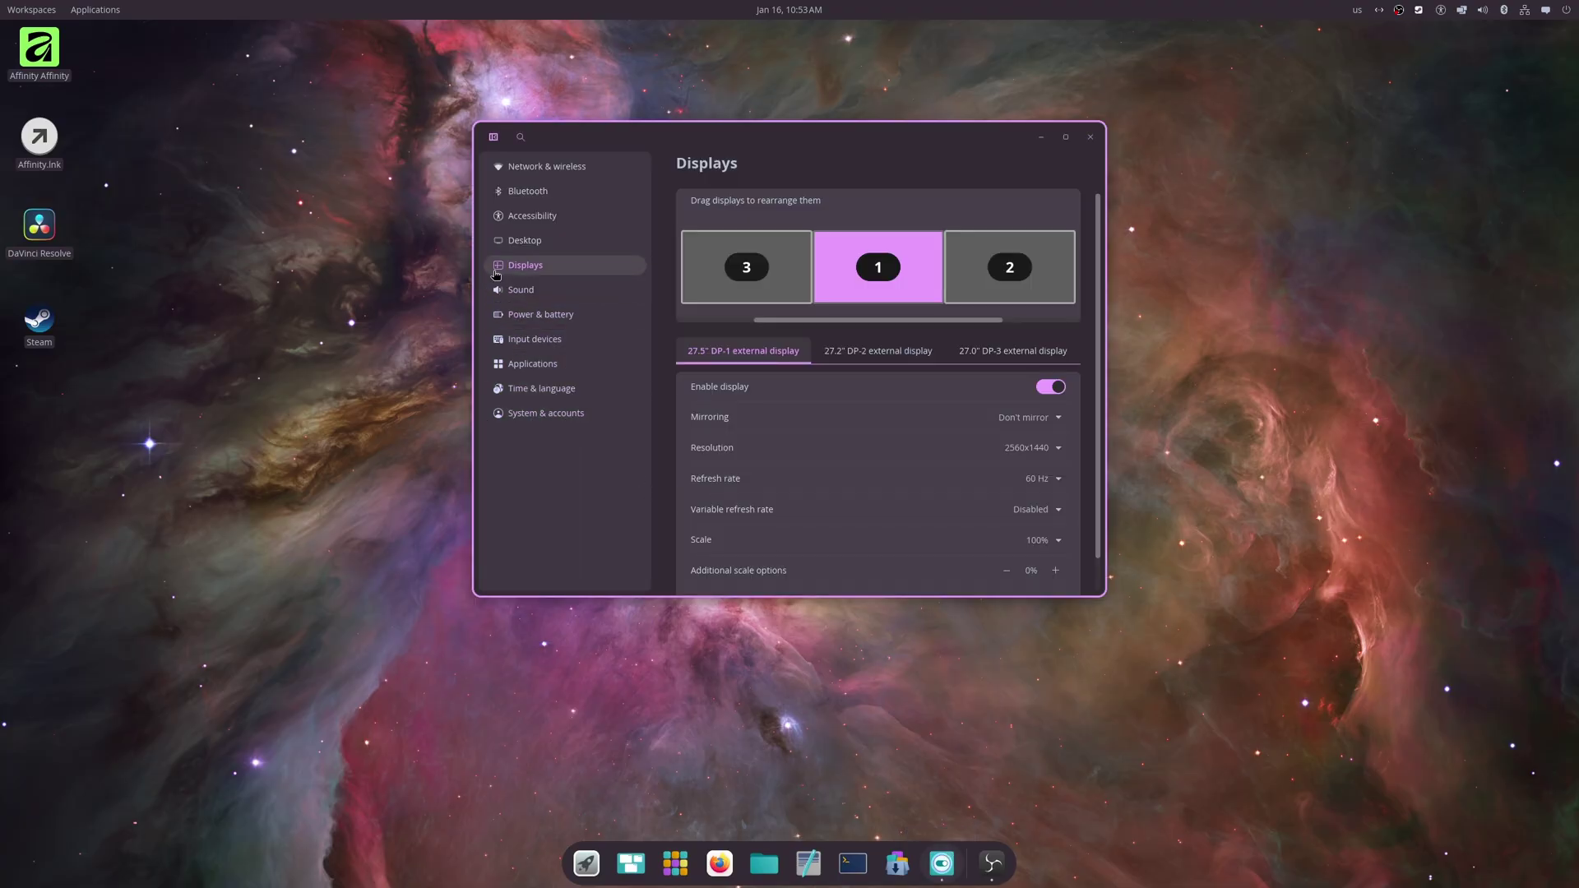
{"action": "left_click", "coordinate": [519, 242]}
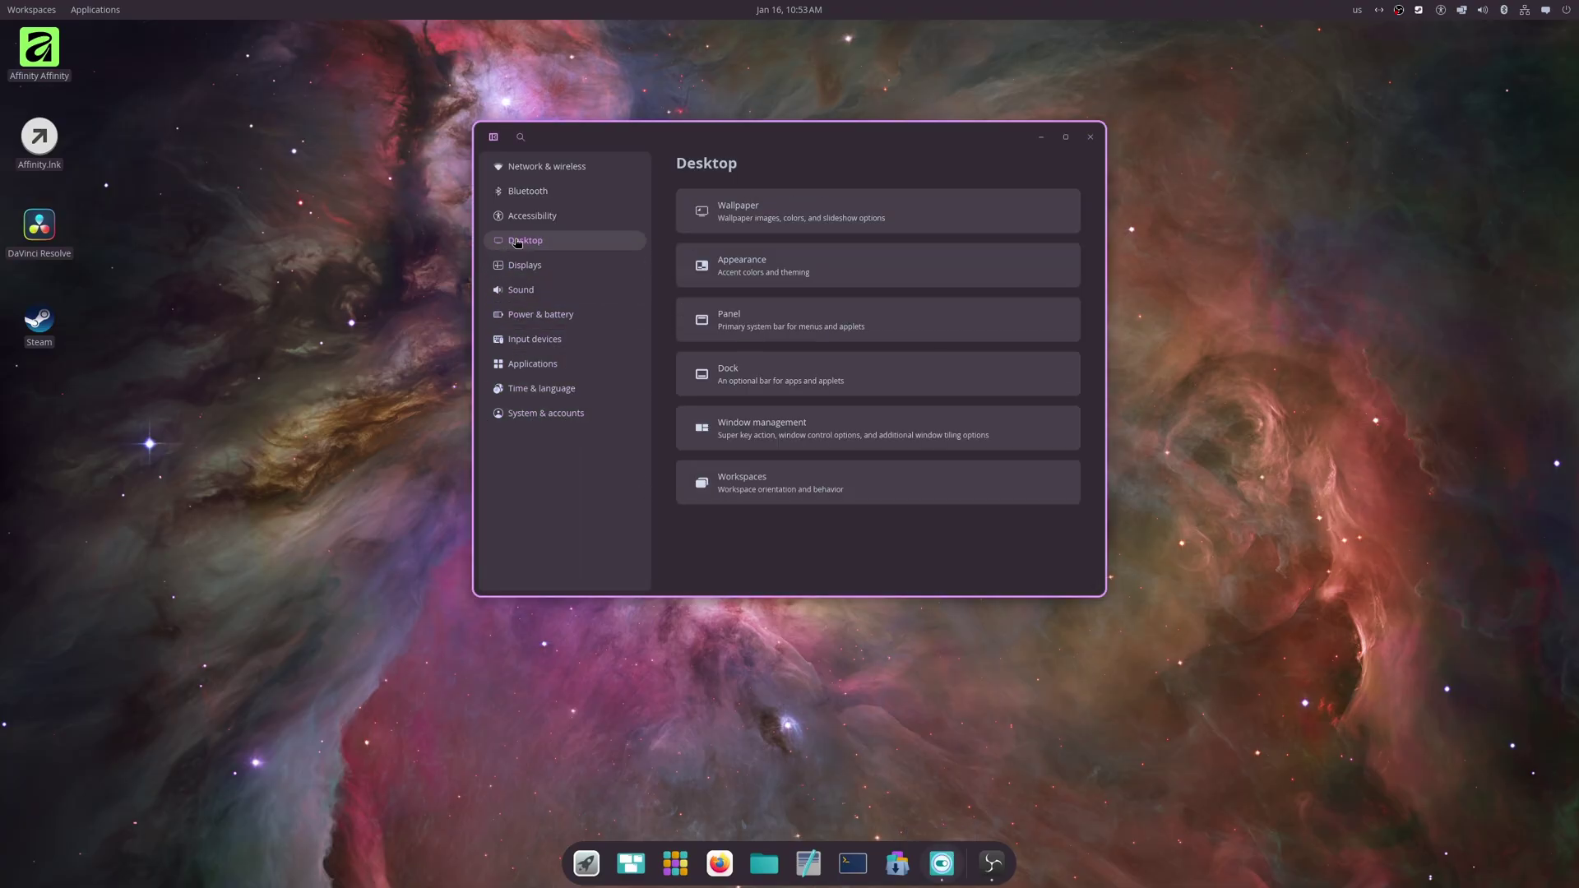
{"action": "left_click", "coordinate": [792, 227]}
{"action": "scroll", "coordinate": [832, 469], "scroll_direction": "down", "scroll_amount": 1}
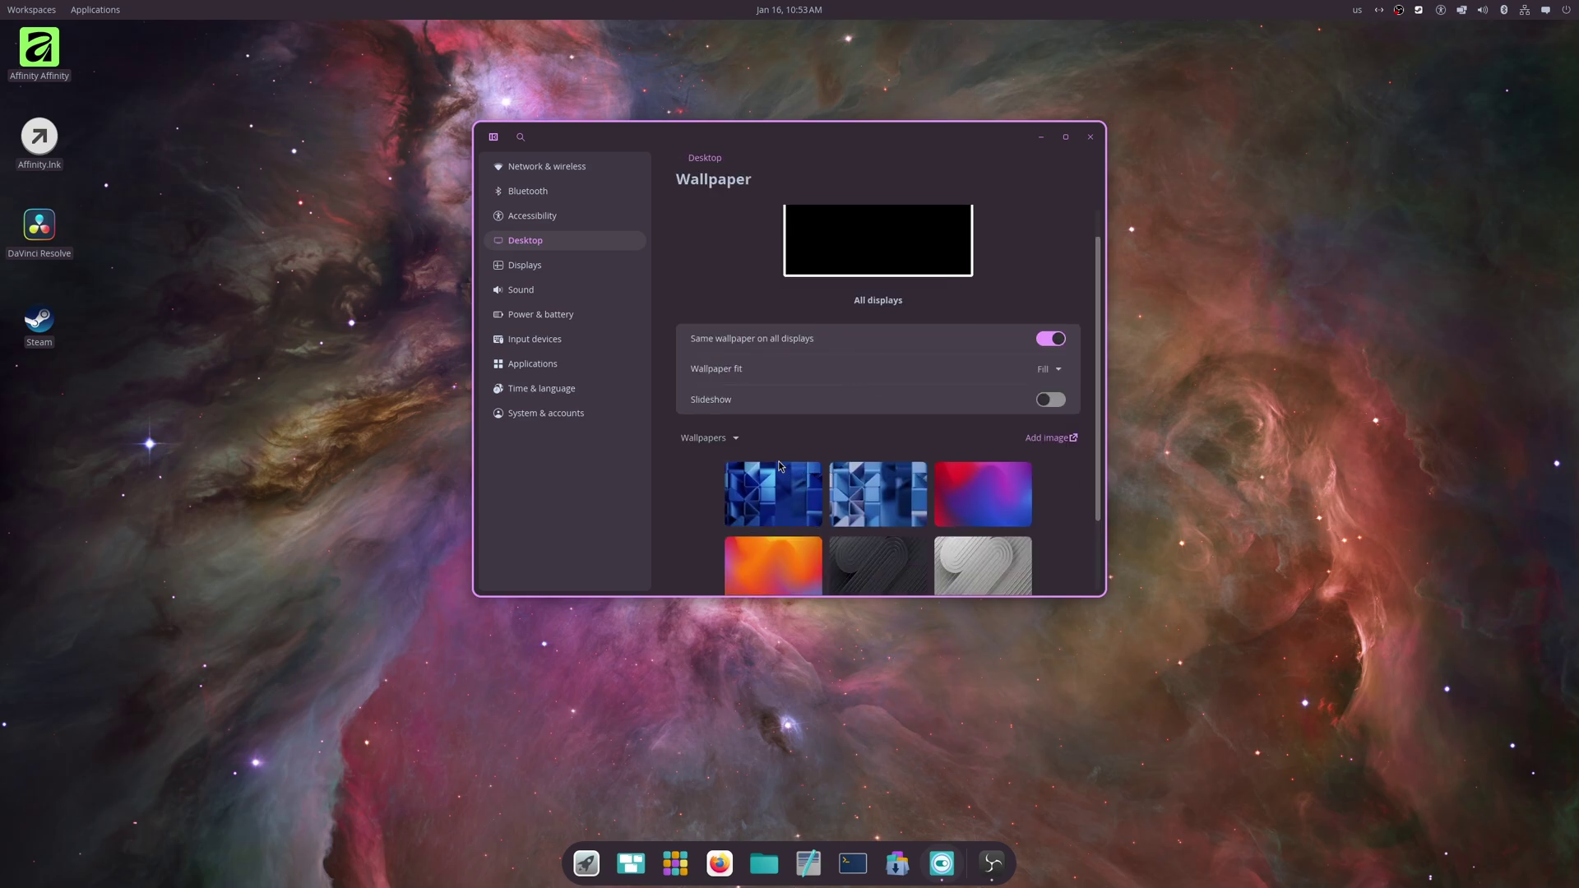
Add Pictures/BingWallpaper as a new wallpaper folder source
{"action": "left_click", "coordinate": [731, 439]}
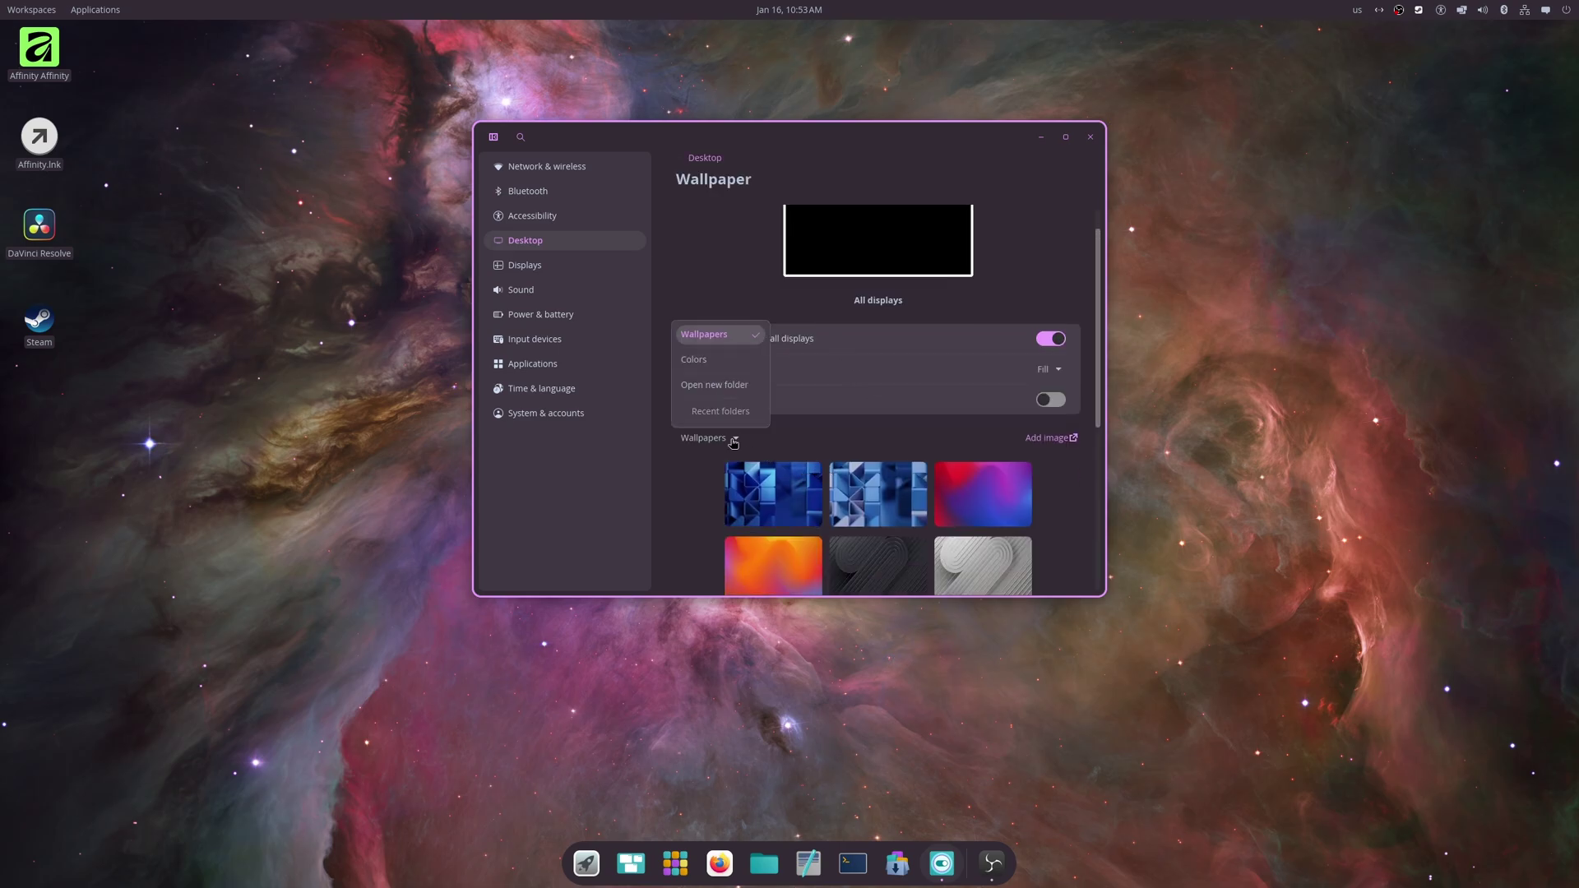
{"action": "left_click", "coordinate": [711, 395]}
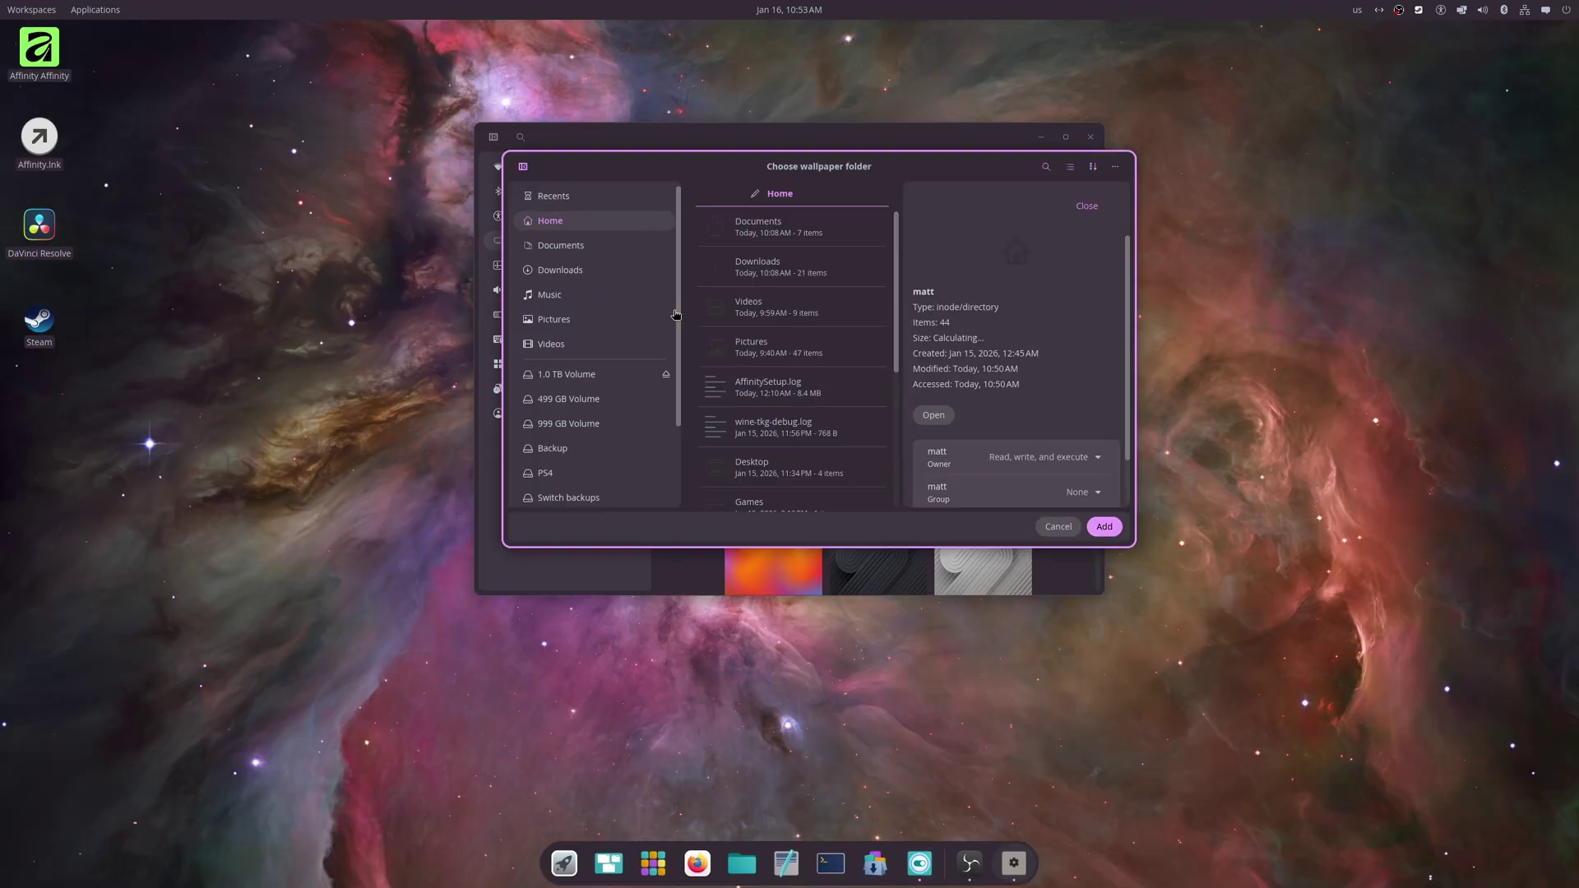
{"action": "left_click", "coordinate": [586, 319]}
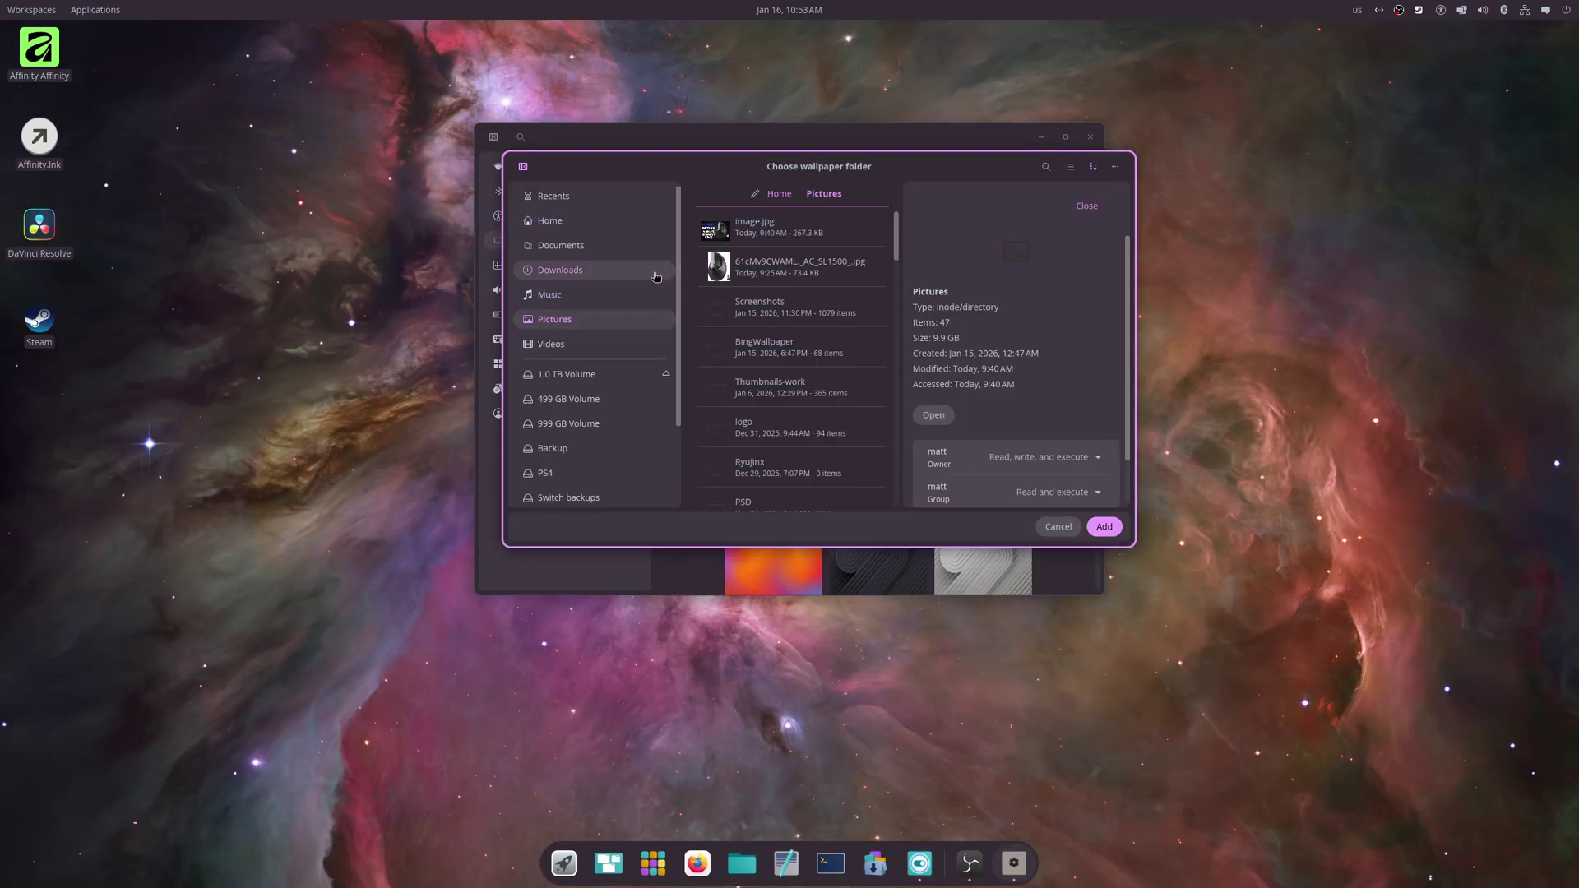
{"action": "scroll", "coordinate": [726, 334], "scroll_direction": "down", "scroll_amount": 1}
{"action": "left_click", "coordinate": [732, 317]}
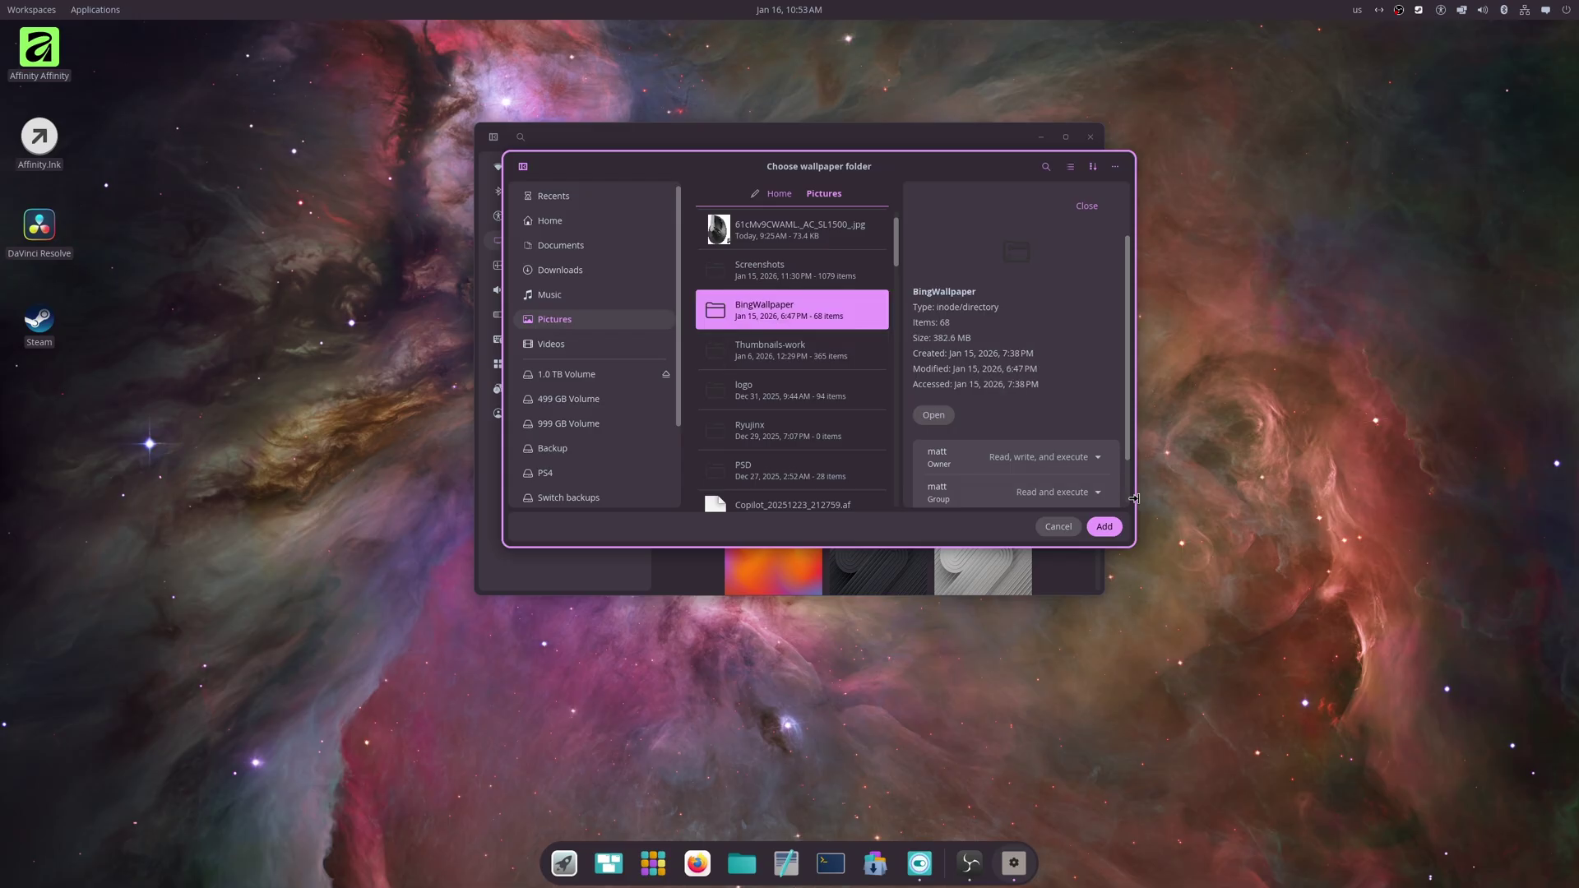
{"action": "left_click", "coordinate": [1104, 527]}
Scroll to the end of the BingWallpaper thumbnails and apply the sleeping arctic fox photo
{"action": "scroll", "coordinate": [1032, 524], "scroll_direction": "down", "scroll_amount": 5}
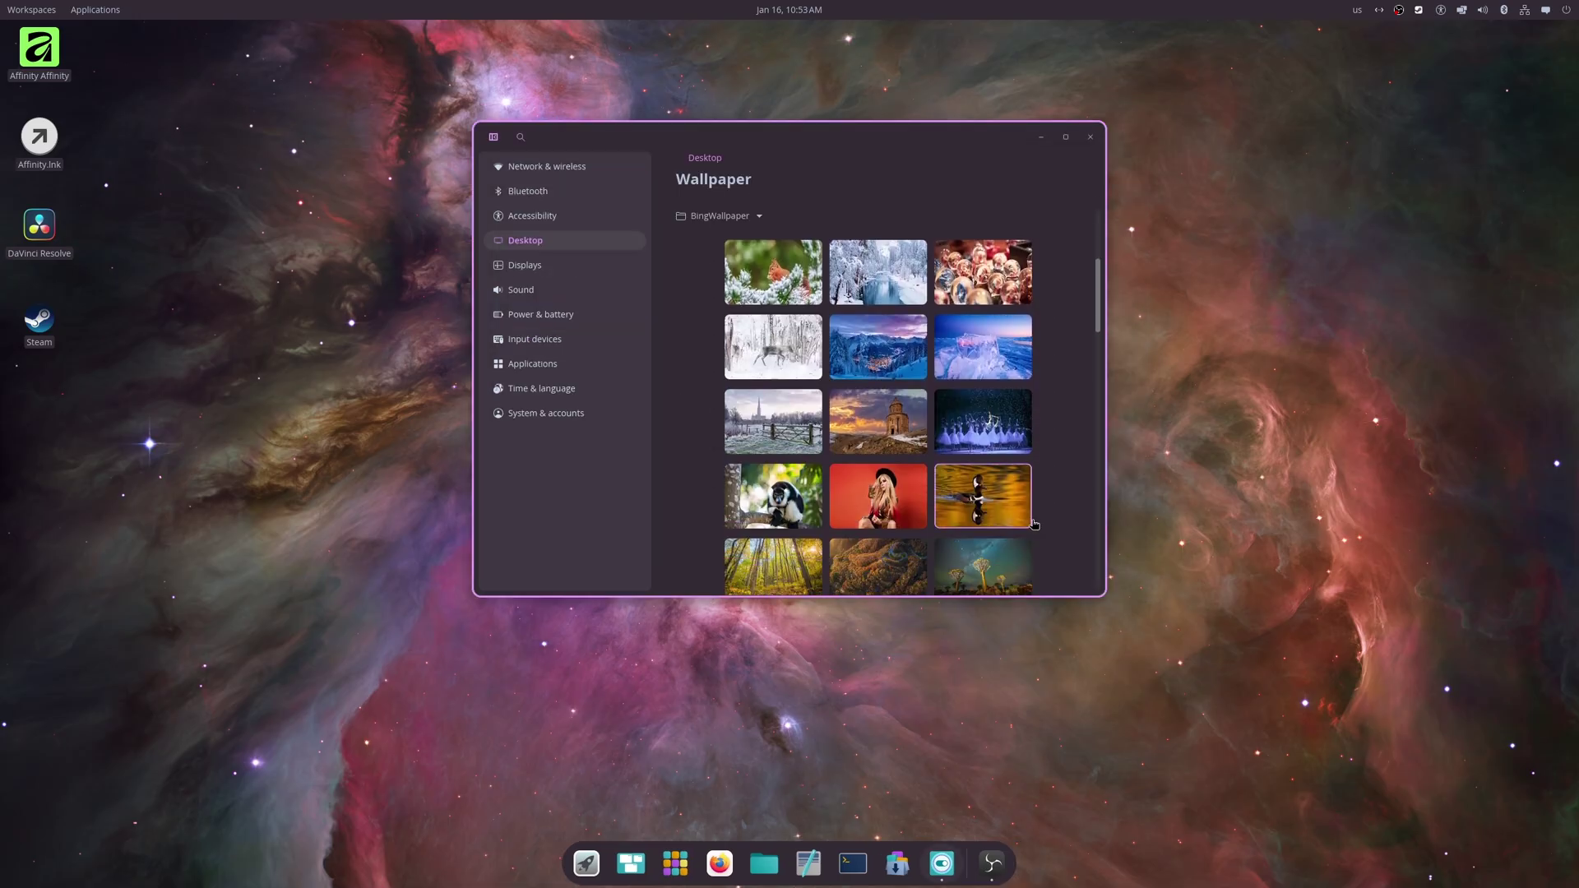
{"action": "scroll", "coordinate": [1031, 524], "scroll_direction": "down", "scroll_amount": 8}
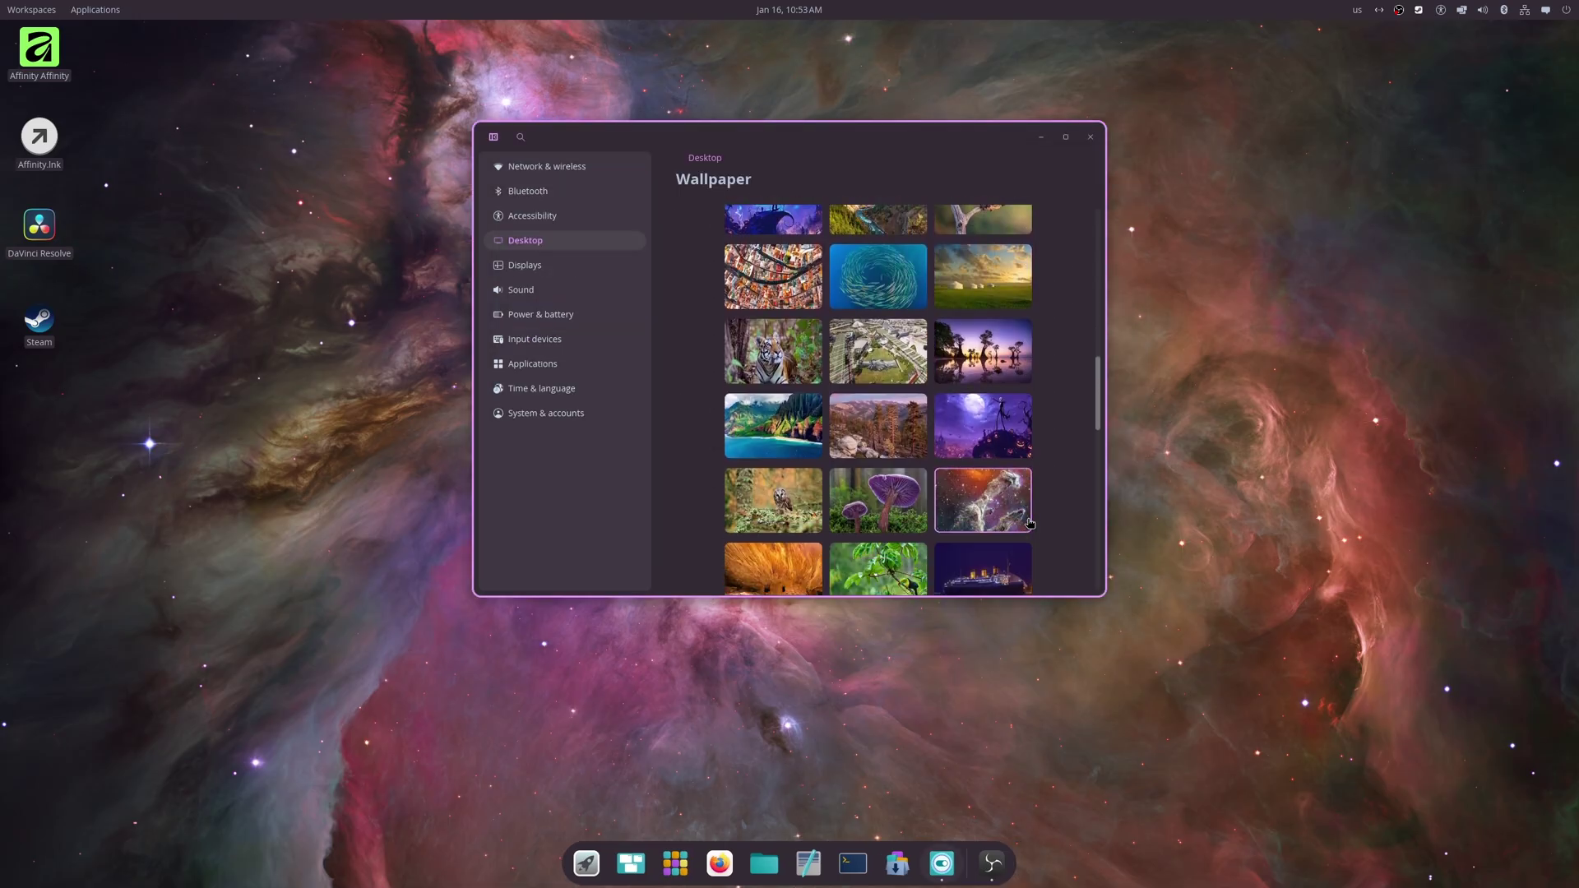
{"action": "scroll", "coordinate": [1029, 523], "scroll_direction": "down", "scroll_amount": 1}
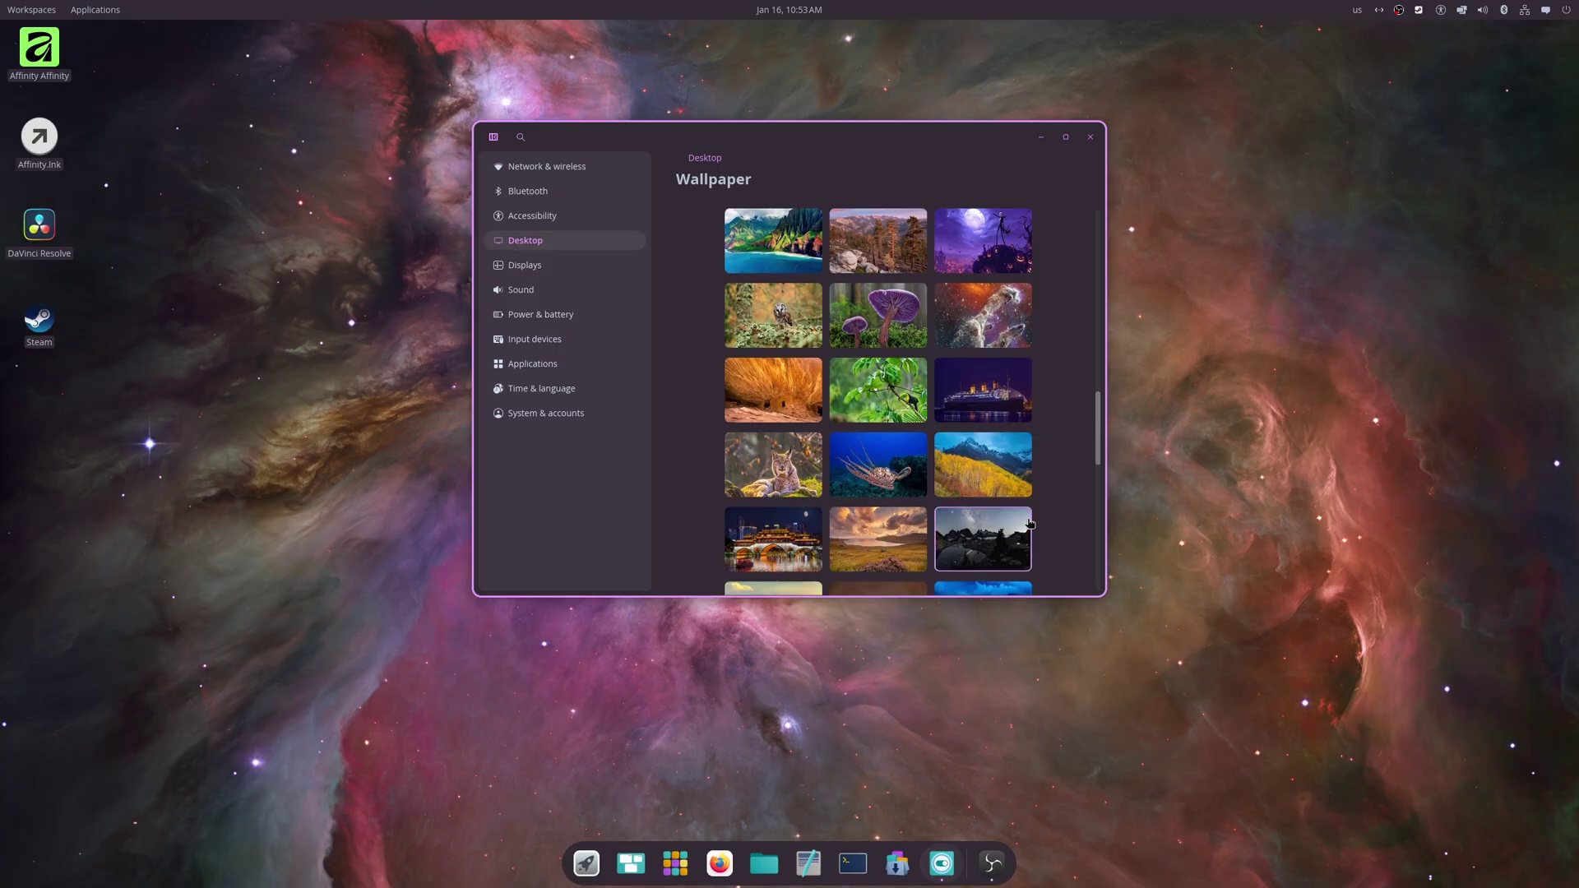
{"action": "scroll", "coordinate": [1029, 523], "scroll_direction": "down", "scroll_amount": 4}
{"action": "scroll", "coordinate": [1029, 523], "scroll_direction": "down", "scroll_amount": 5}
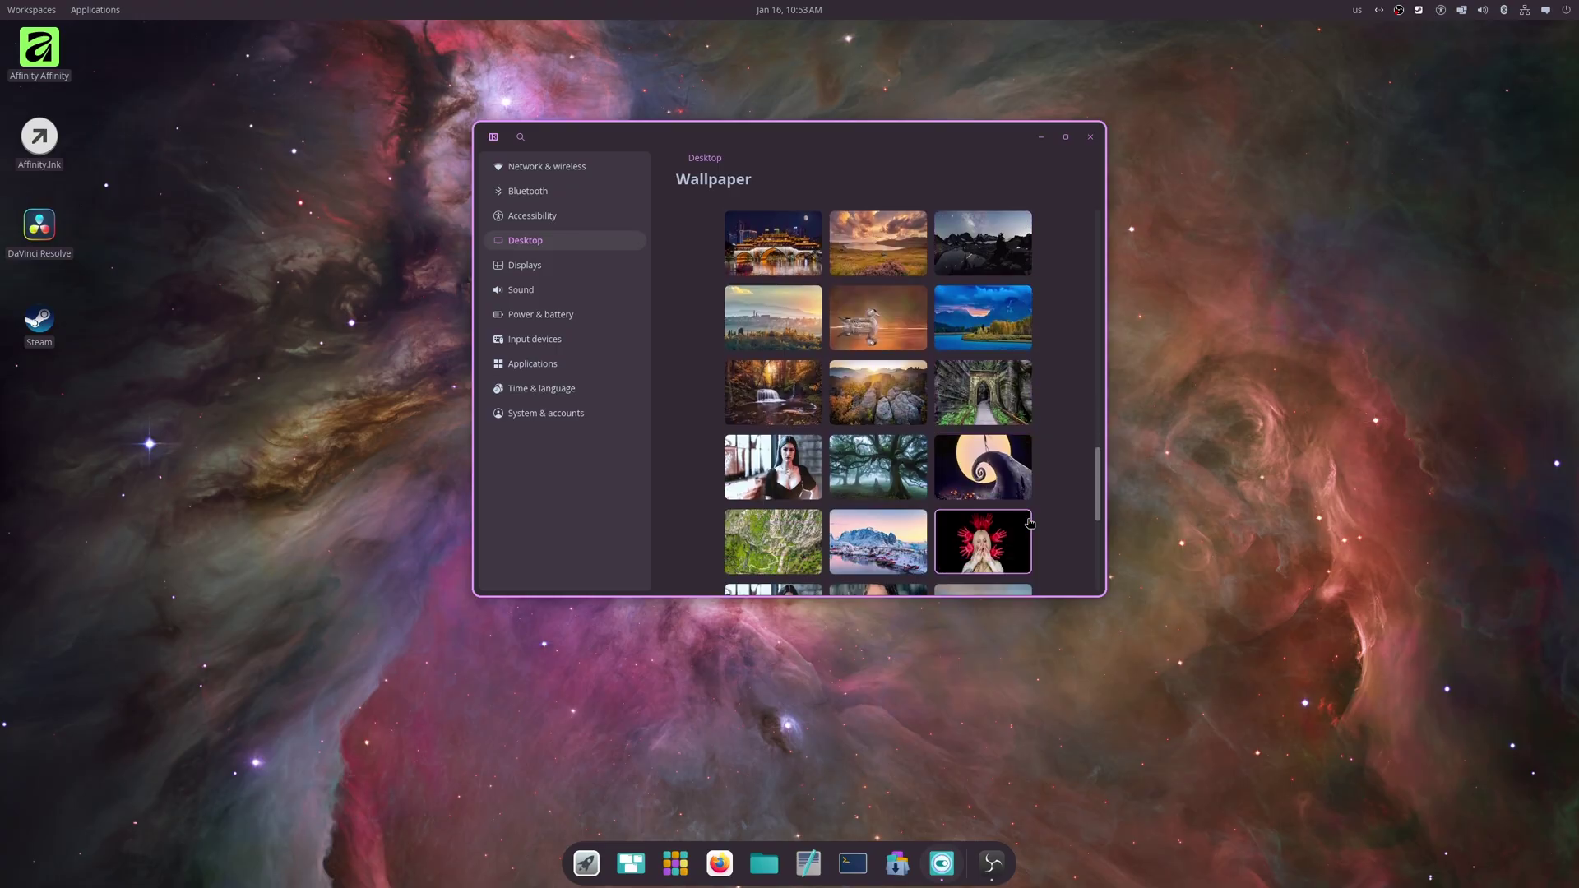
{"action": "scroll", "coordinate": [1029, 523], "scroll_direction": "down", "scroll_amount": 8}
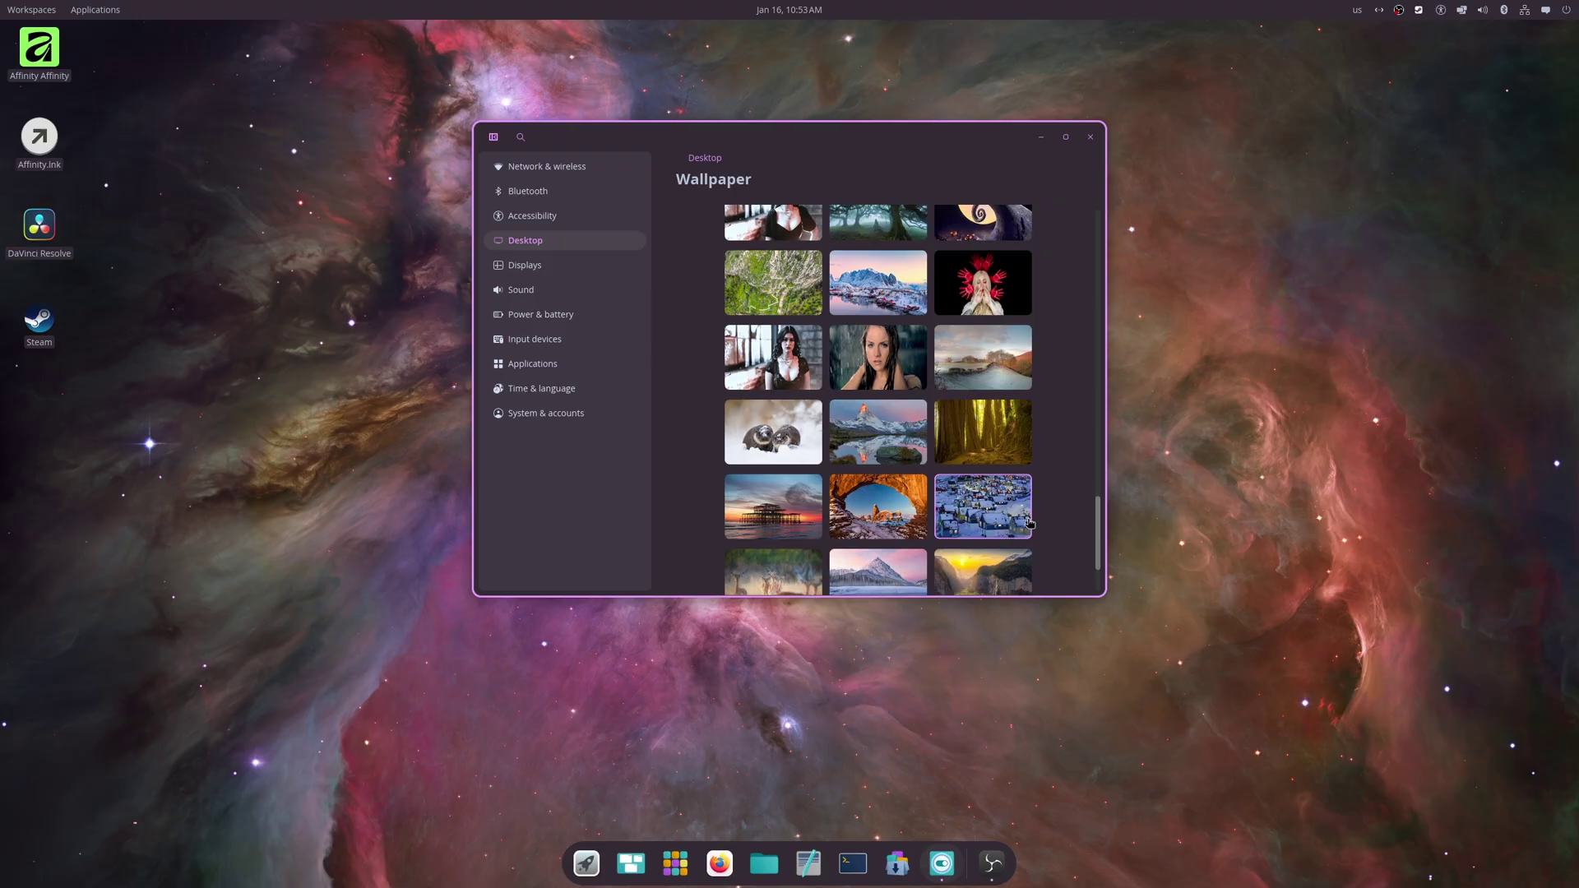
{"action": "left_click", "coordinate": [903, 531]}
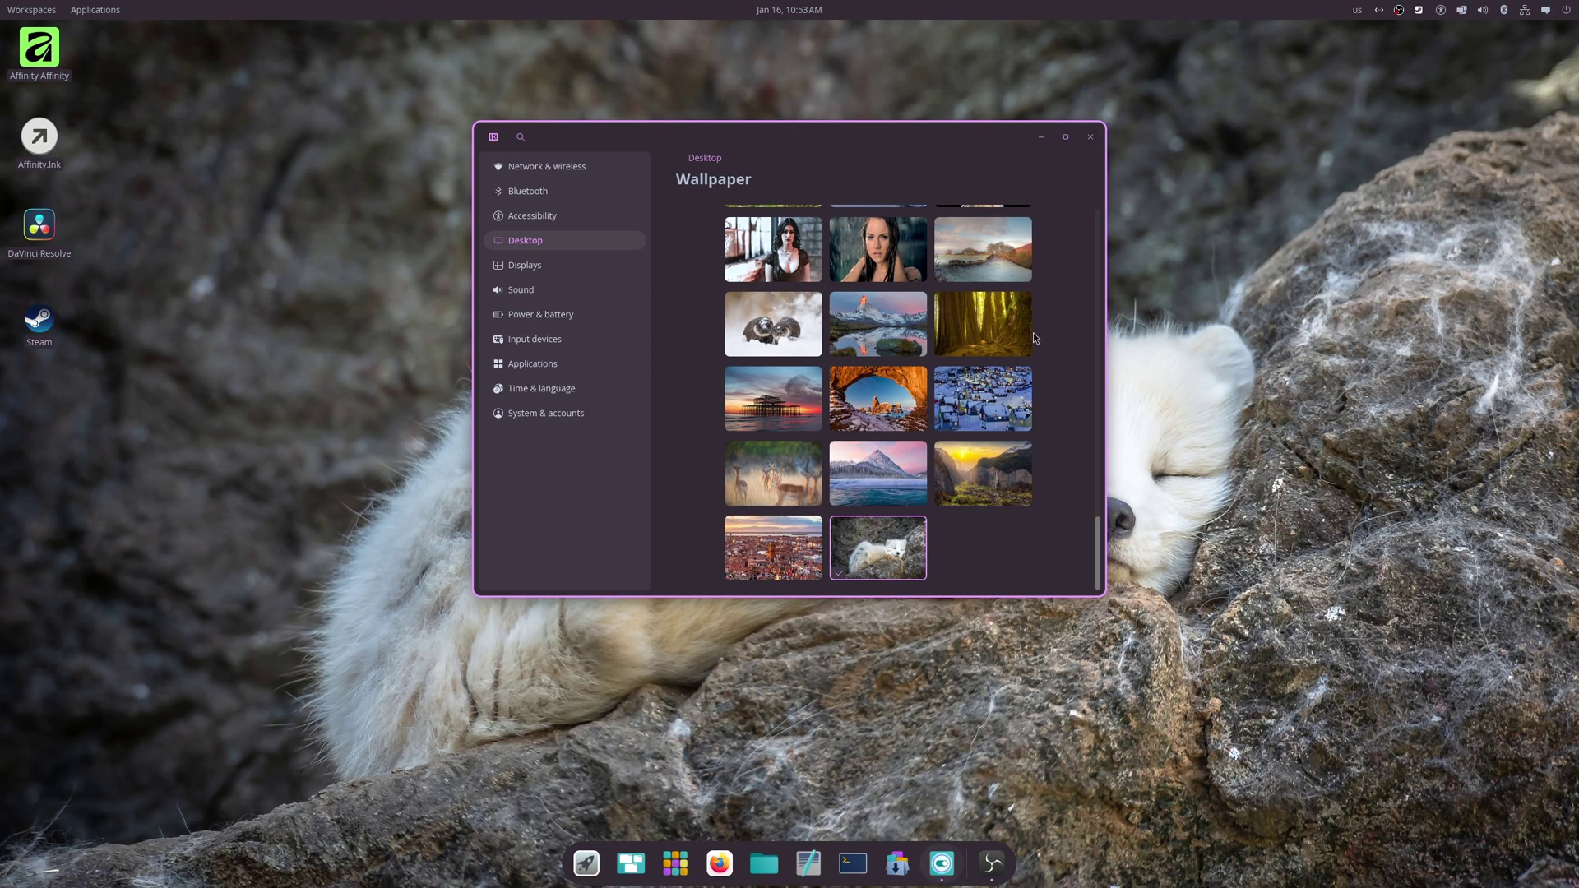
Open Desktop > Appearance and bring up the Window shadow and corners options
{"action": "left_click", "coordinate": [605, 248]}
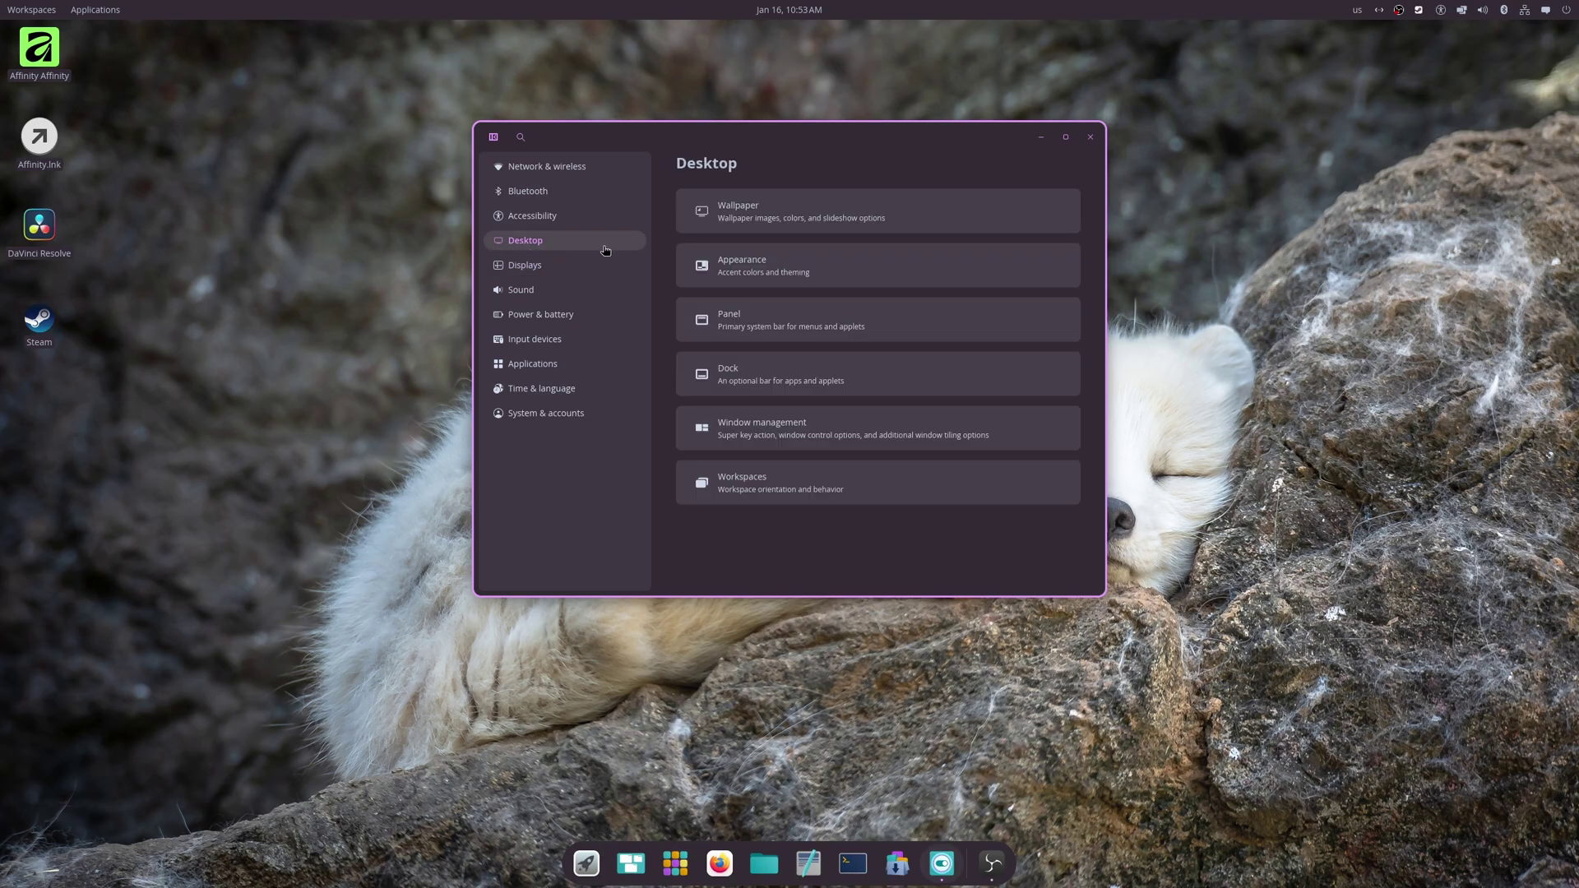
{"action": "left_click", "coordinate": [779, 268]}
{"action": "scroll", "coordinate": [776, 446], "scroll_direction": "down", "scroll_amount": 3}
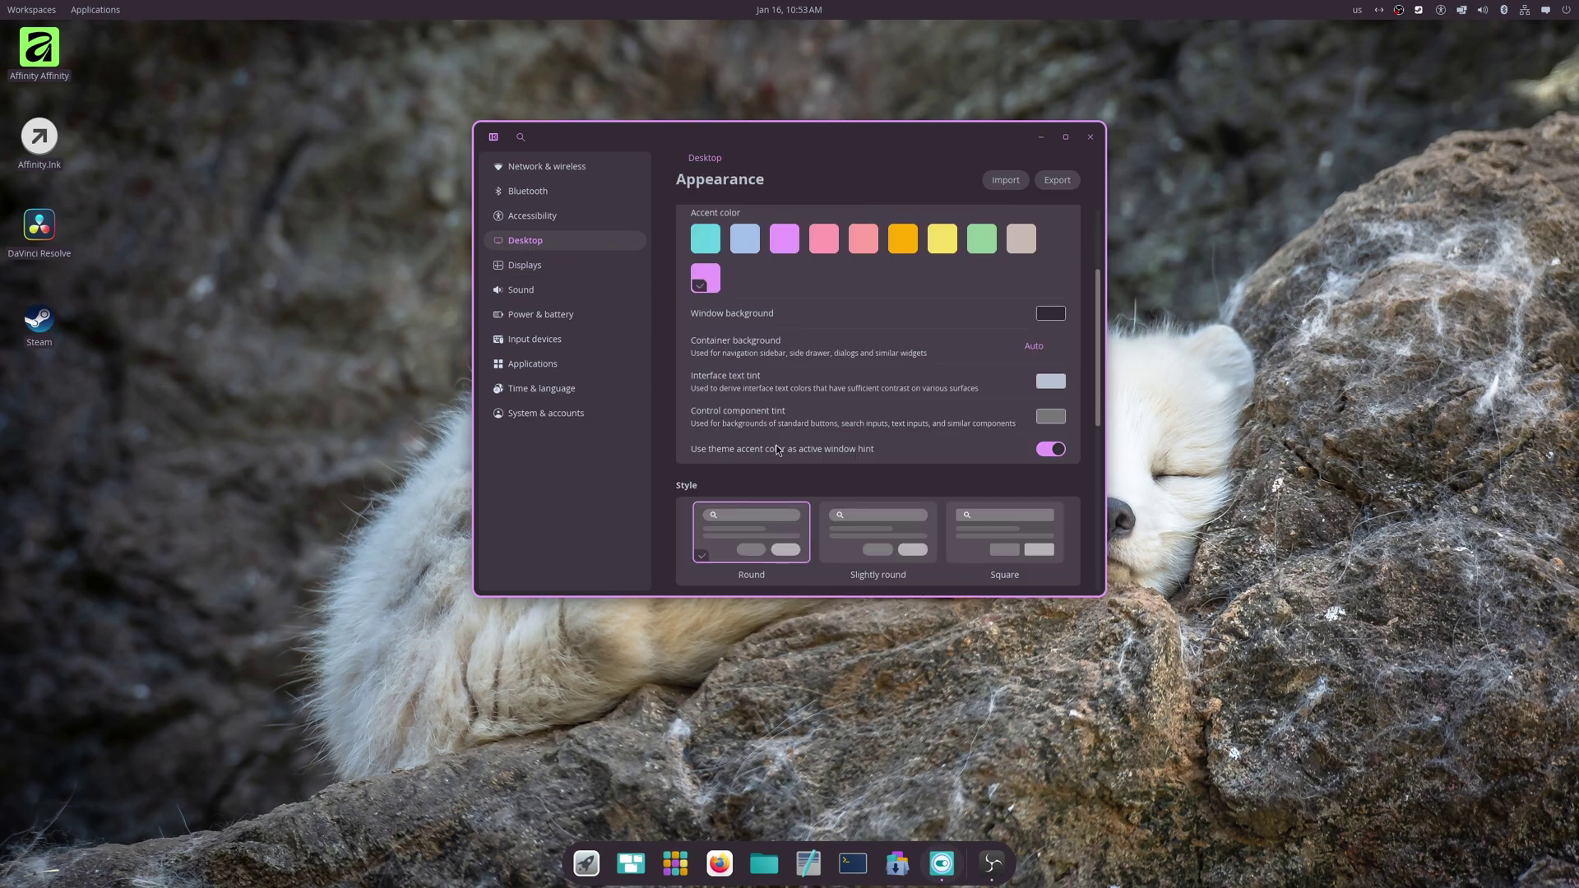
{"action": "scroll", "coordinate": [776, 446], "scroll_direction": "down", "scroll_amount": 5}
{"action": "left_click", "coordinate": [791, 529]}
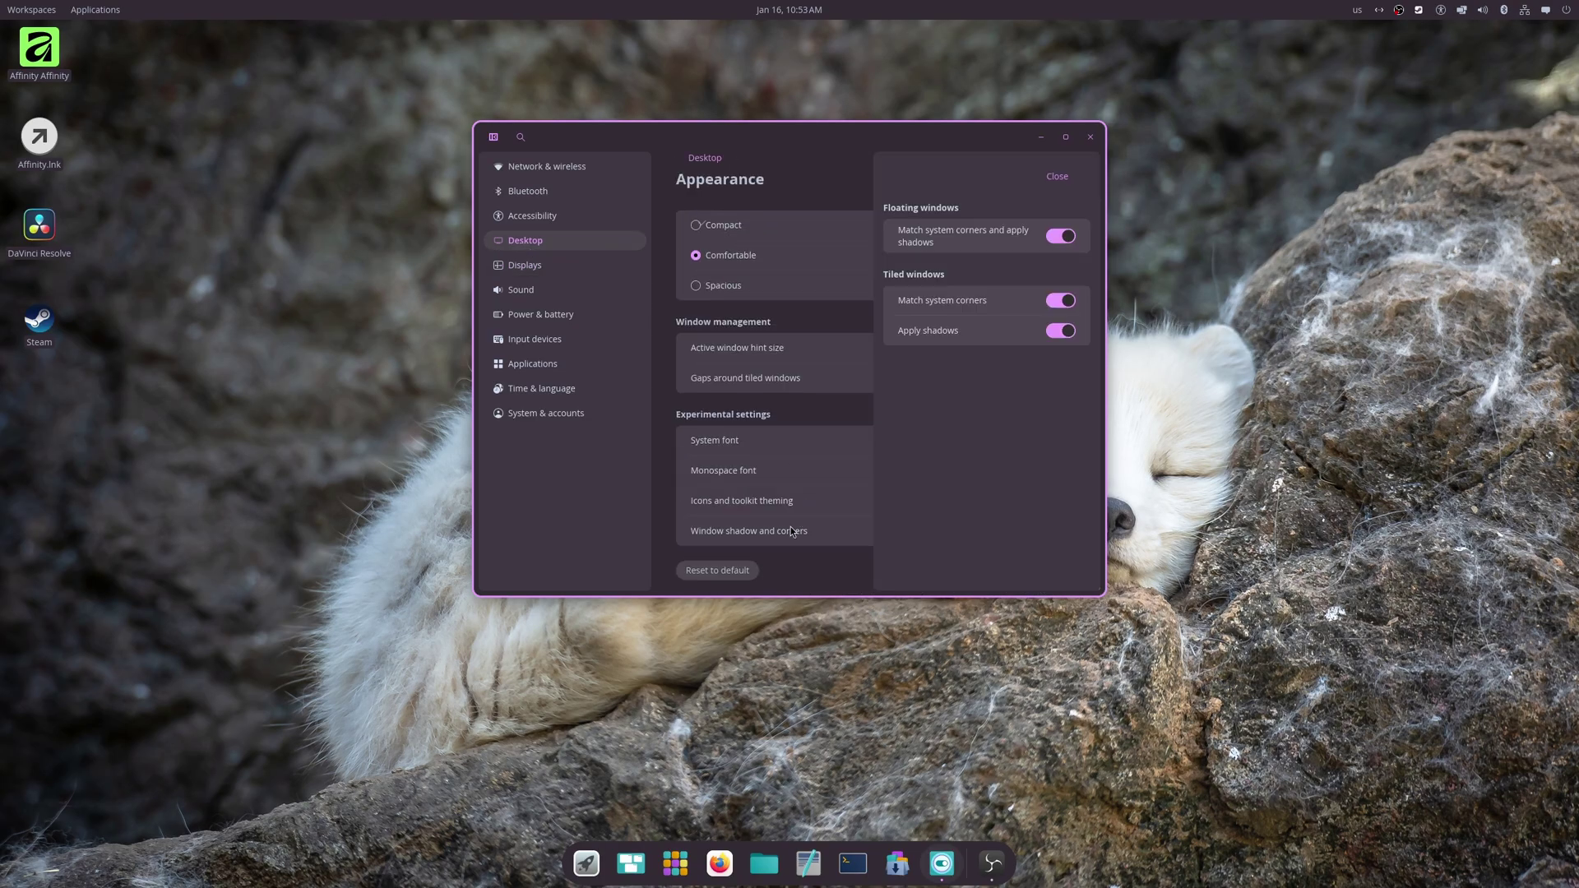
Switch off floating and tiled window corners and shadows, then turn them all back on
{"action": "left_click", "coordinate": [1062, 235]}
{"action": "left_click", "coordinate": [1066, 301]}
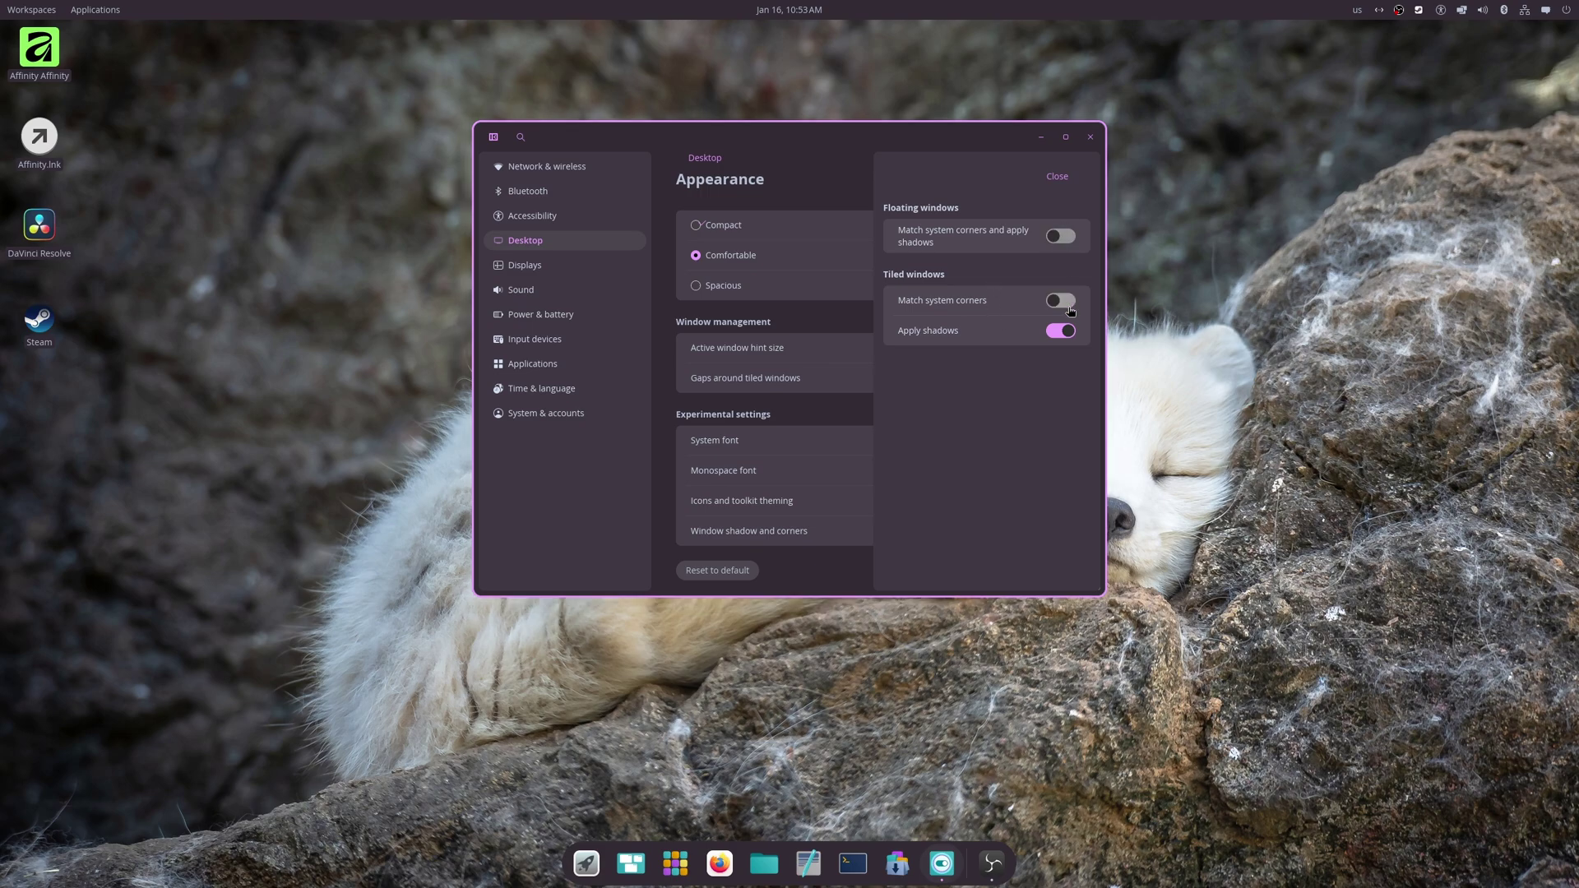
{"action": "left_click", "coordinate": [1067, 331]}
{"action": "left_click", "coordinate": [1067, 331]}
{"action": "left_click", "coordinate": [1068, 301]}
{"action": "left_click", "coordinate": [1063, 238]}
Toggle floating window corners and shadows repeatedly to compare, leaving them on
{"action": "left_click", "coordinate": [1063, 239]}
{"action": "left_click", "coordinate": [1062, 238]}
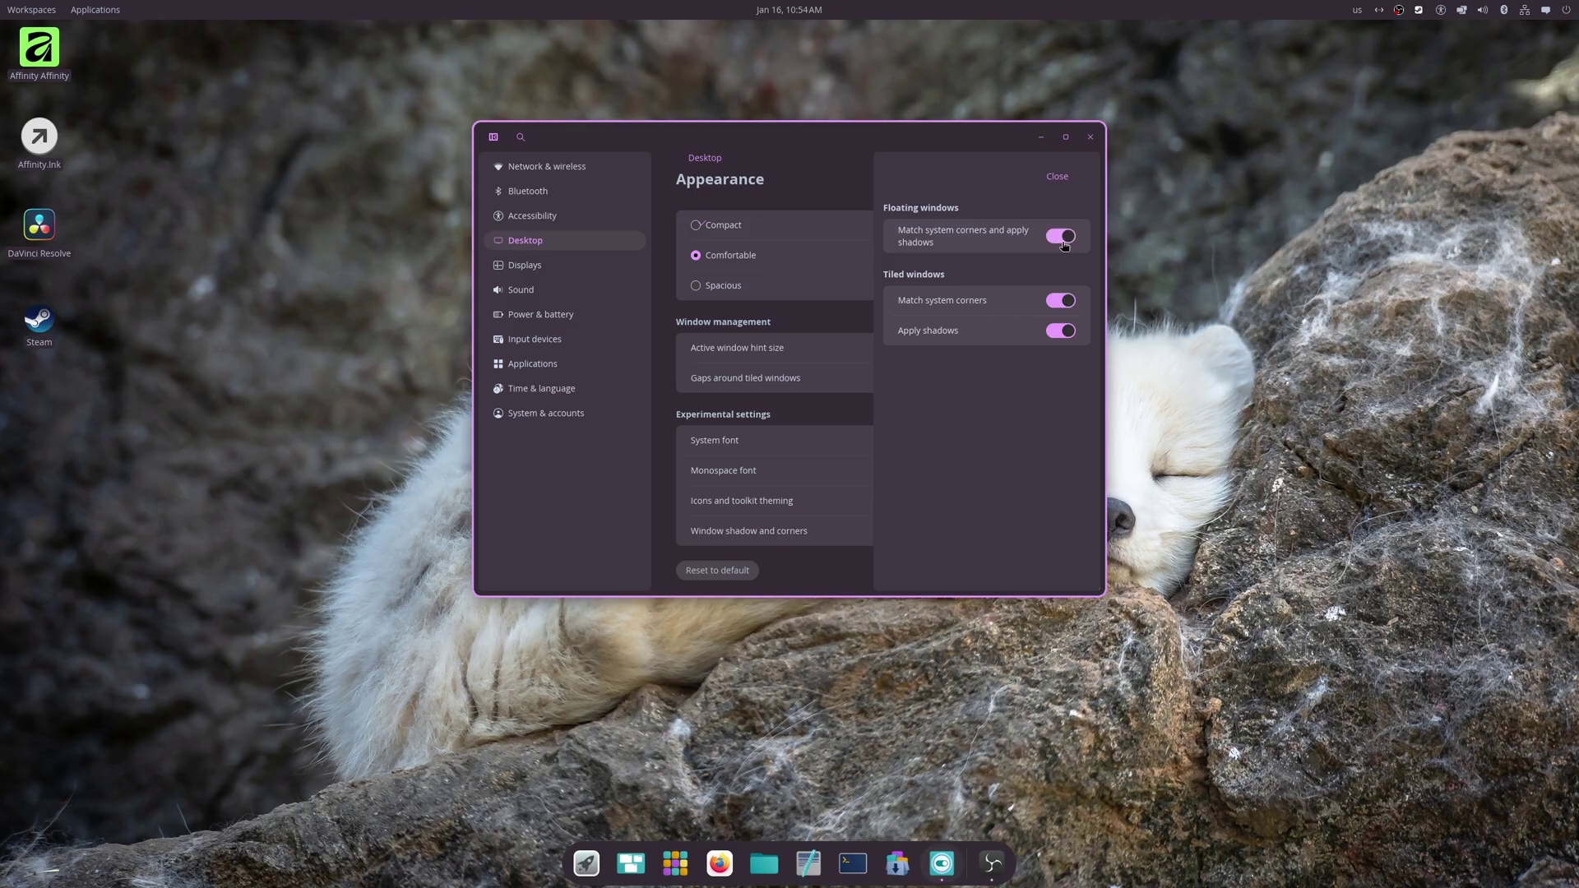
{"action": "left_click", "coordinate": [1063, 239]}
{"action": "left_click", "coordinate": [1063, 239]}
{"action": "left_click", "coordinate": [1063, 239]}
{"action": "left_click", "coordinate": [1063, 238]}
{"action": "left_click", "coordinate": [1063, 238]}
{"action": "left_click", "coordinate": [1062, 239]}
{"action": "left_click", "coordinate": [1063, 238]}
{"action": "left_click", "coordinate": [1063, 238]}
Close the shadow options and try Slightly round and Square styles before restoring Round
{"action": "left_click", "coordinate": [1057, 176]}
{"action": "scroll", "coordinate": [797, 295], "scroll_direction": "up", "scroll_amount": 1}
{"action": "scroll", "coordinate": [796, 294], "scroll_direction": "up", "scroll_amount": 3}
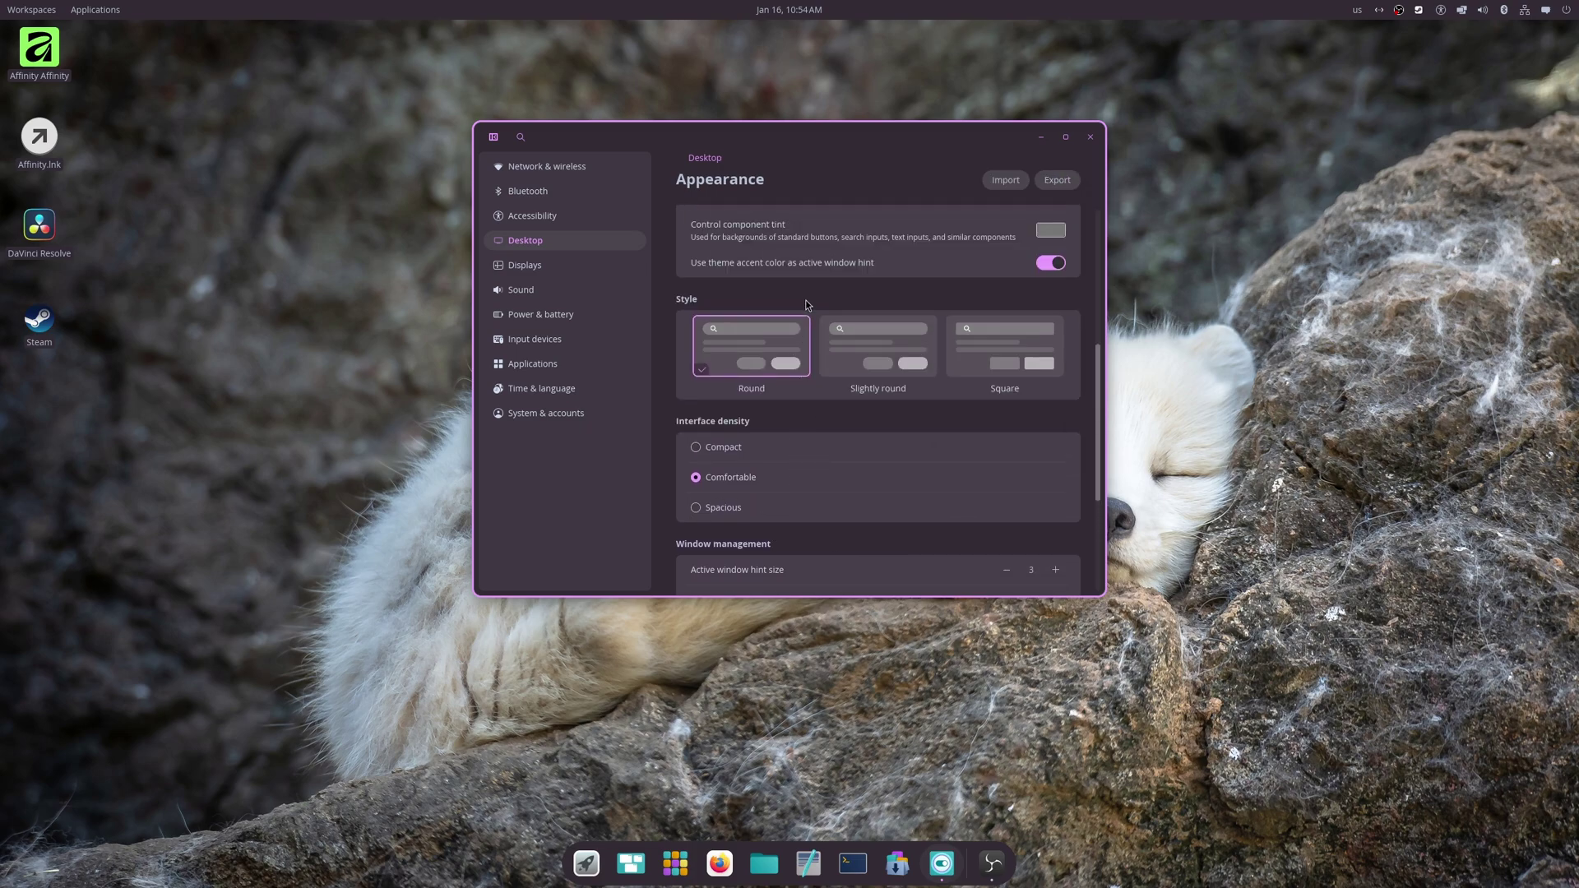
{"action": "left_click", "coordinate": [895, 355]}
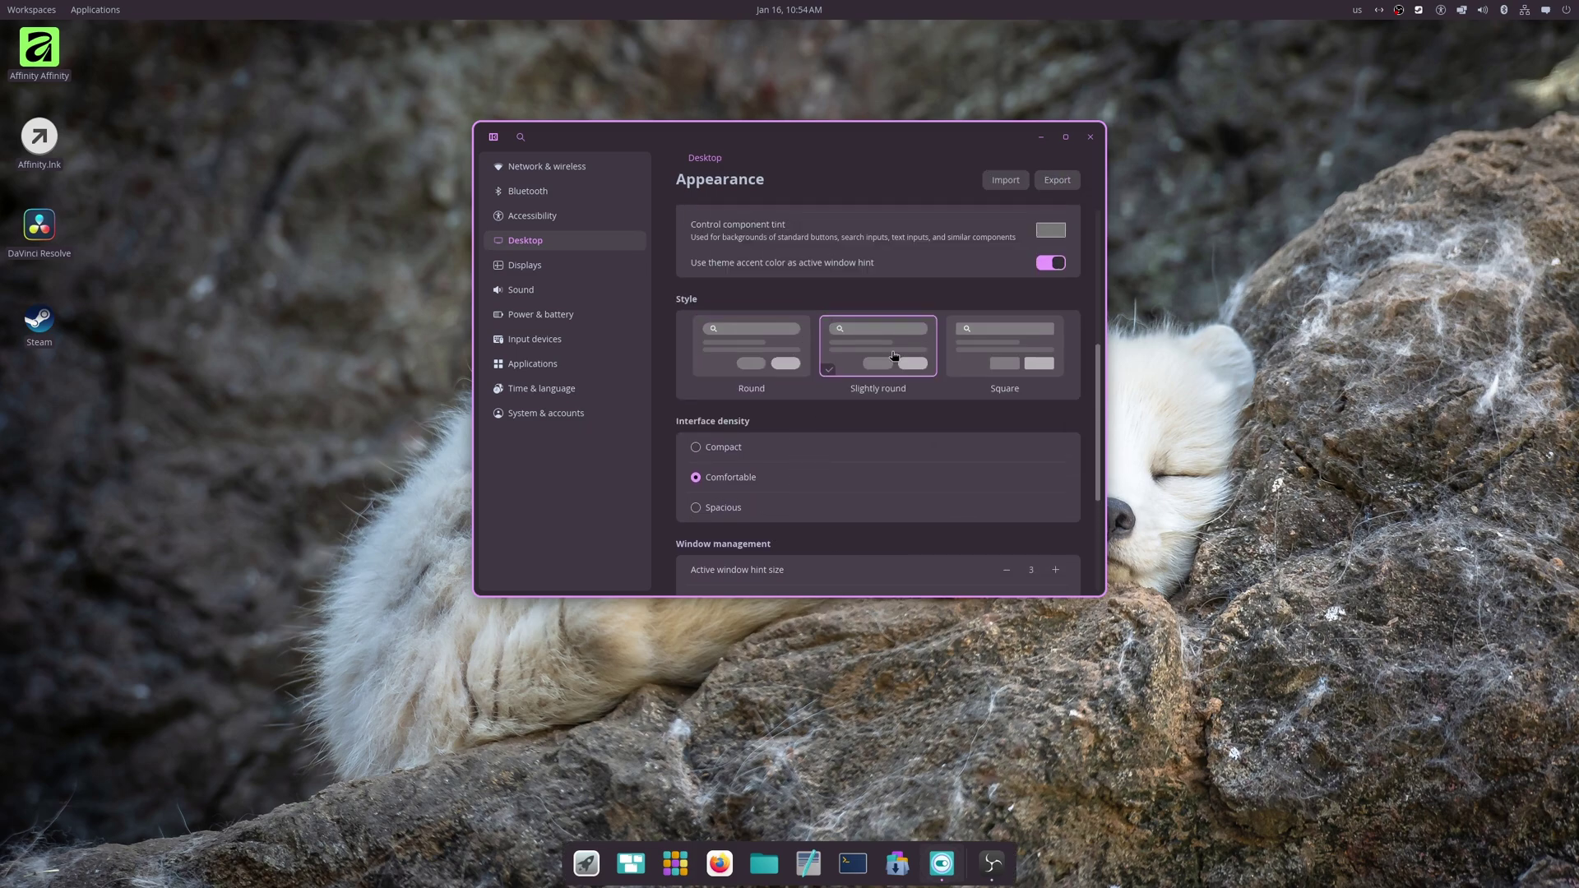
{"action": "left_click", "coordinate": [978, 354]}
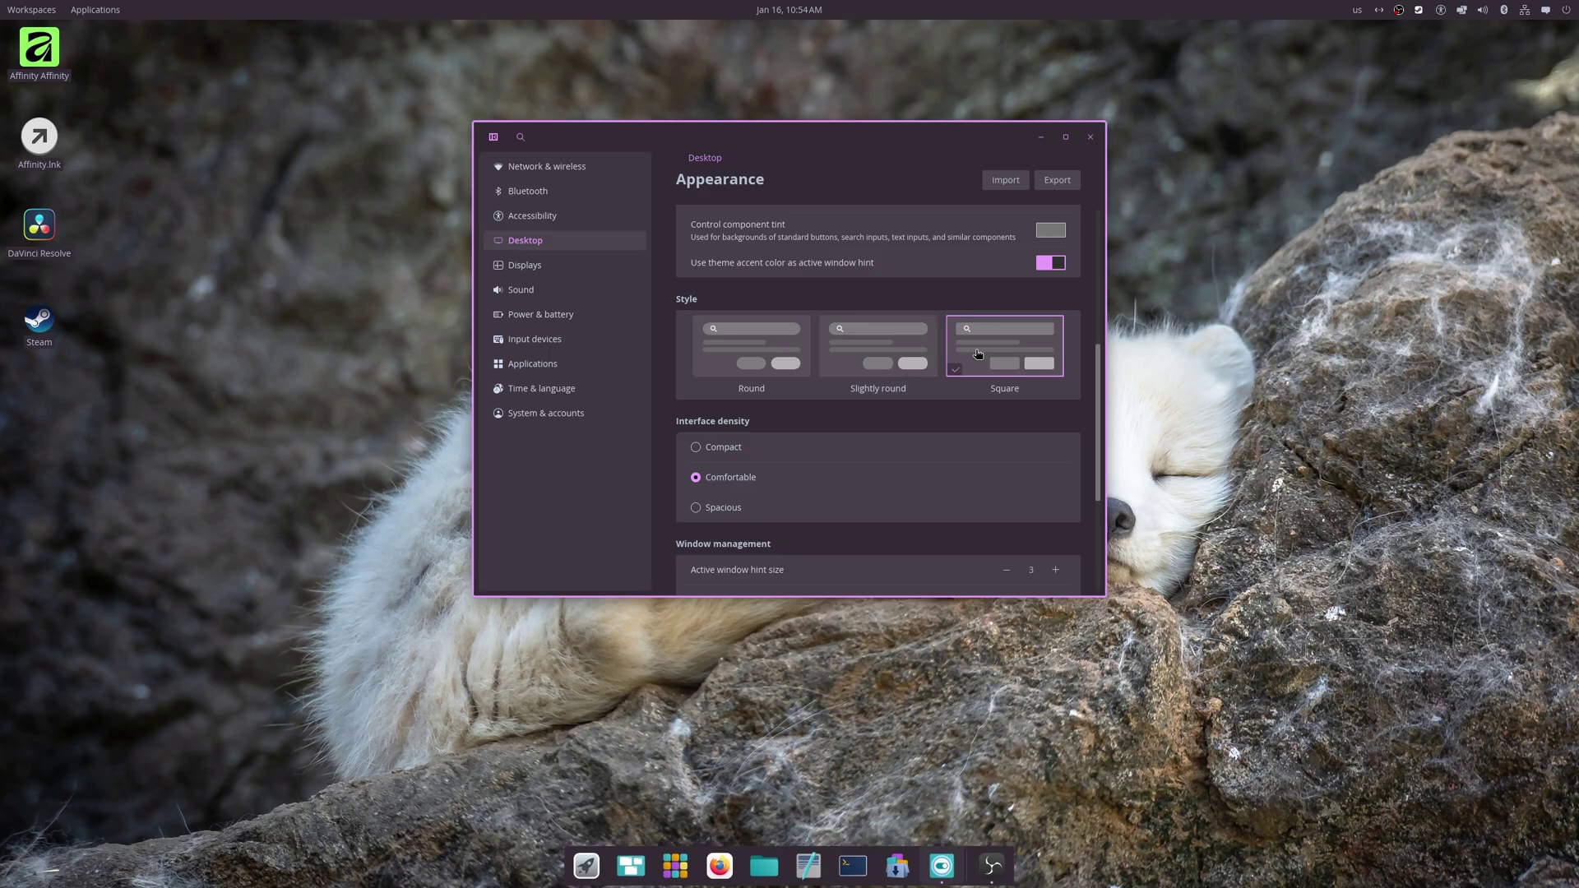
{"action": "left_click", "coordinate": [762, 355]}
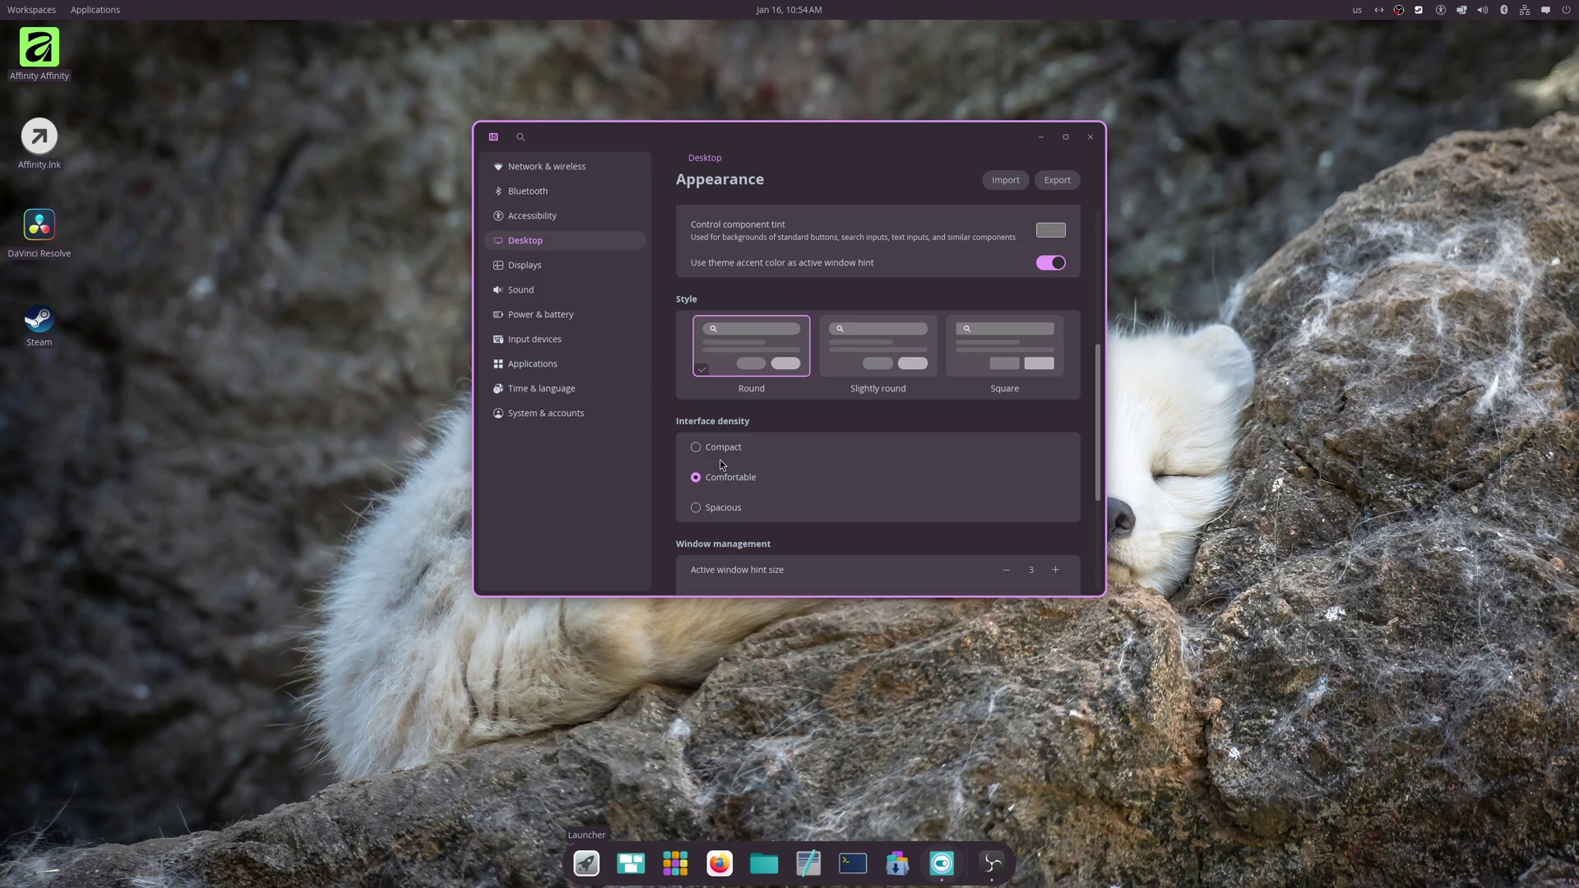
Compare Square and Round styles again, keep Round, and drag the Settings window lower
{"action": "left_click", "coordinate": [962, 356]}
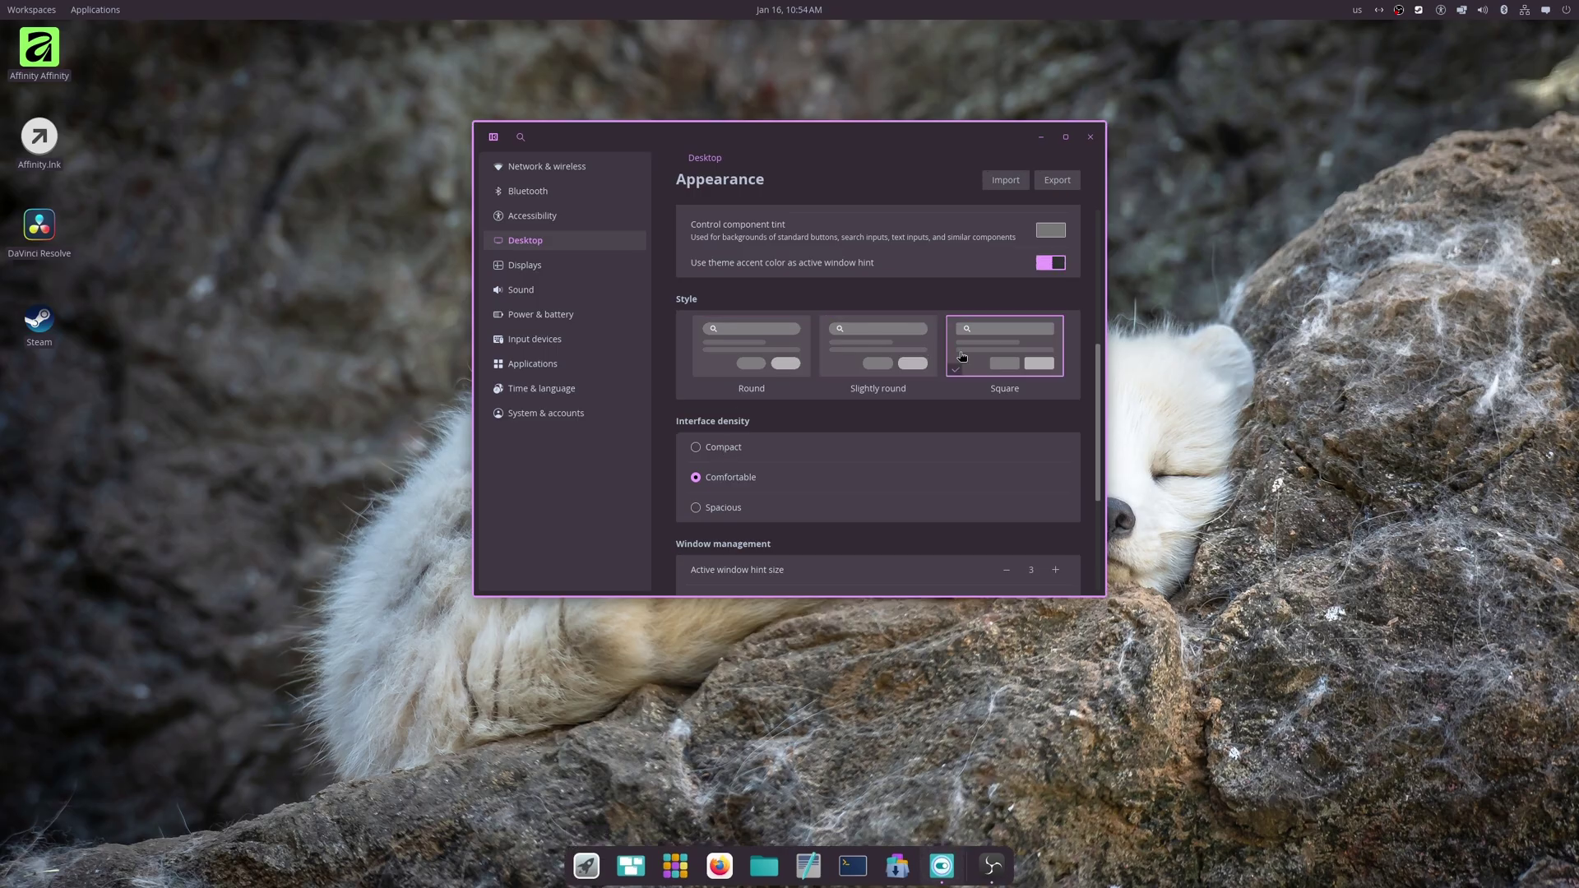
{"action": "left_click", "coordinate": [722, 363]}
{"action": "left_click", "coordinate": [961, 353]}
{"action": "left_click", "coordinate": [773, 354]}
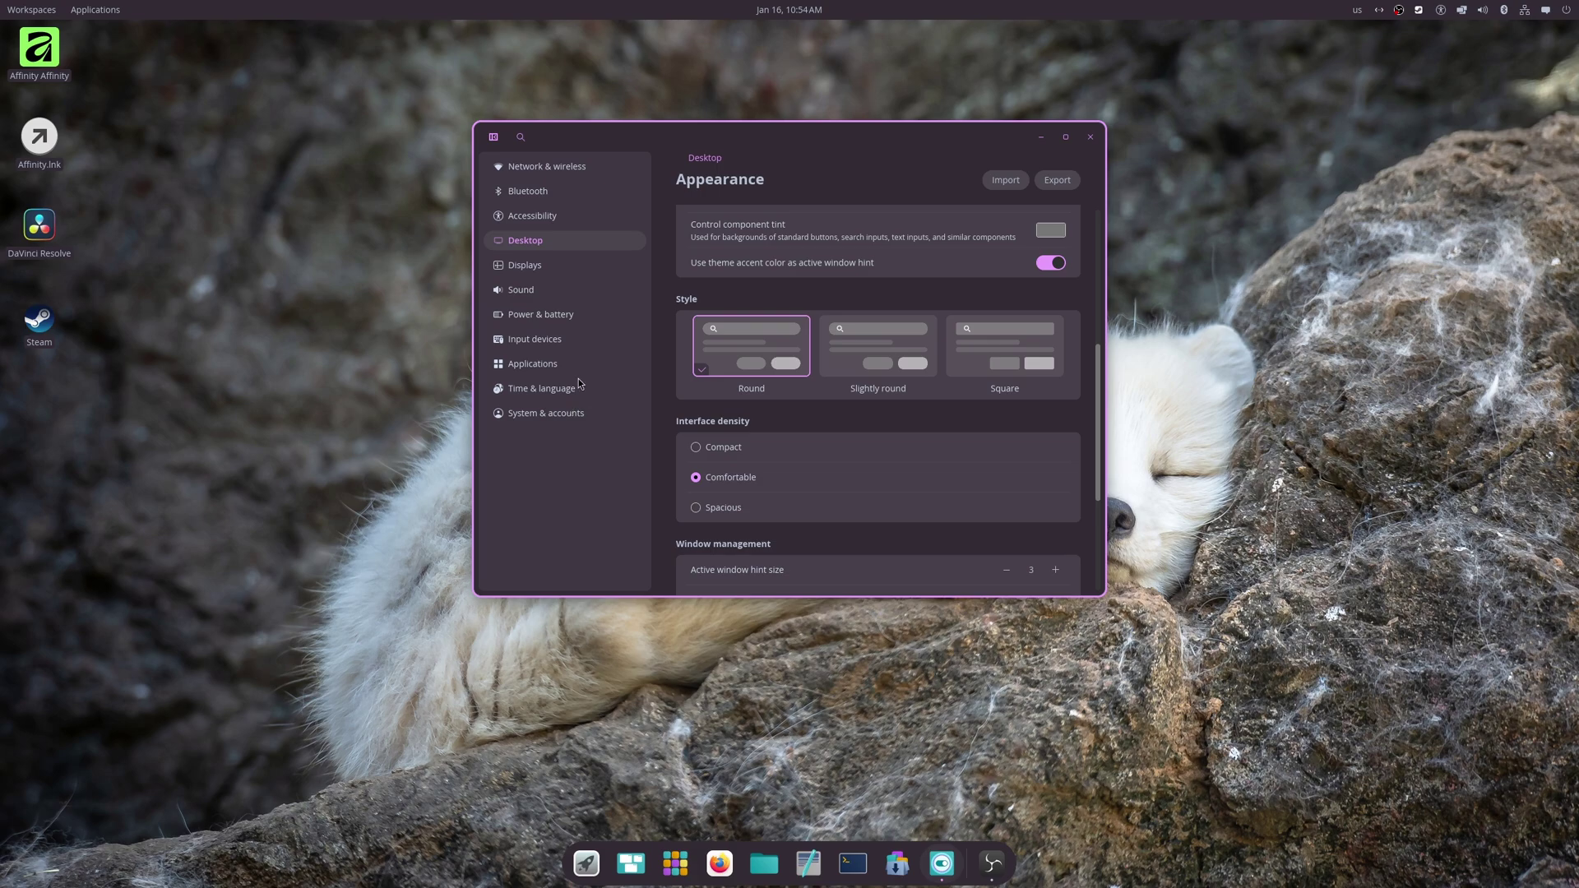
{"action": "left_click_drag", "start_coordinate": [790, 146], "coordinate": [951, 274]}
Close Settings and launch DaVinci Resolve from the App Library
{"action": "left_click", "coordinate": [1251, 267]}
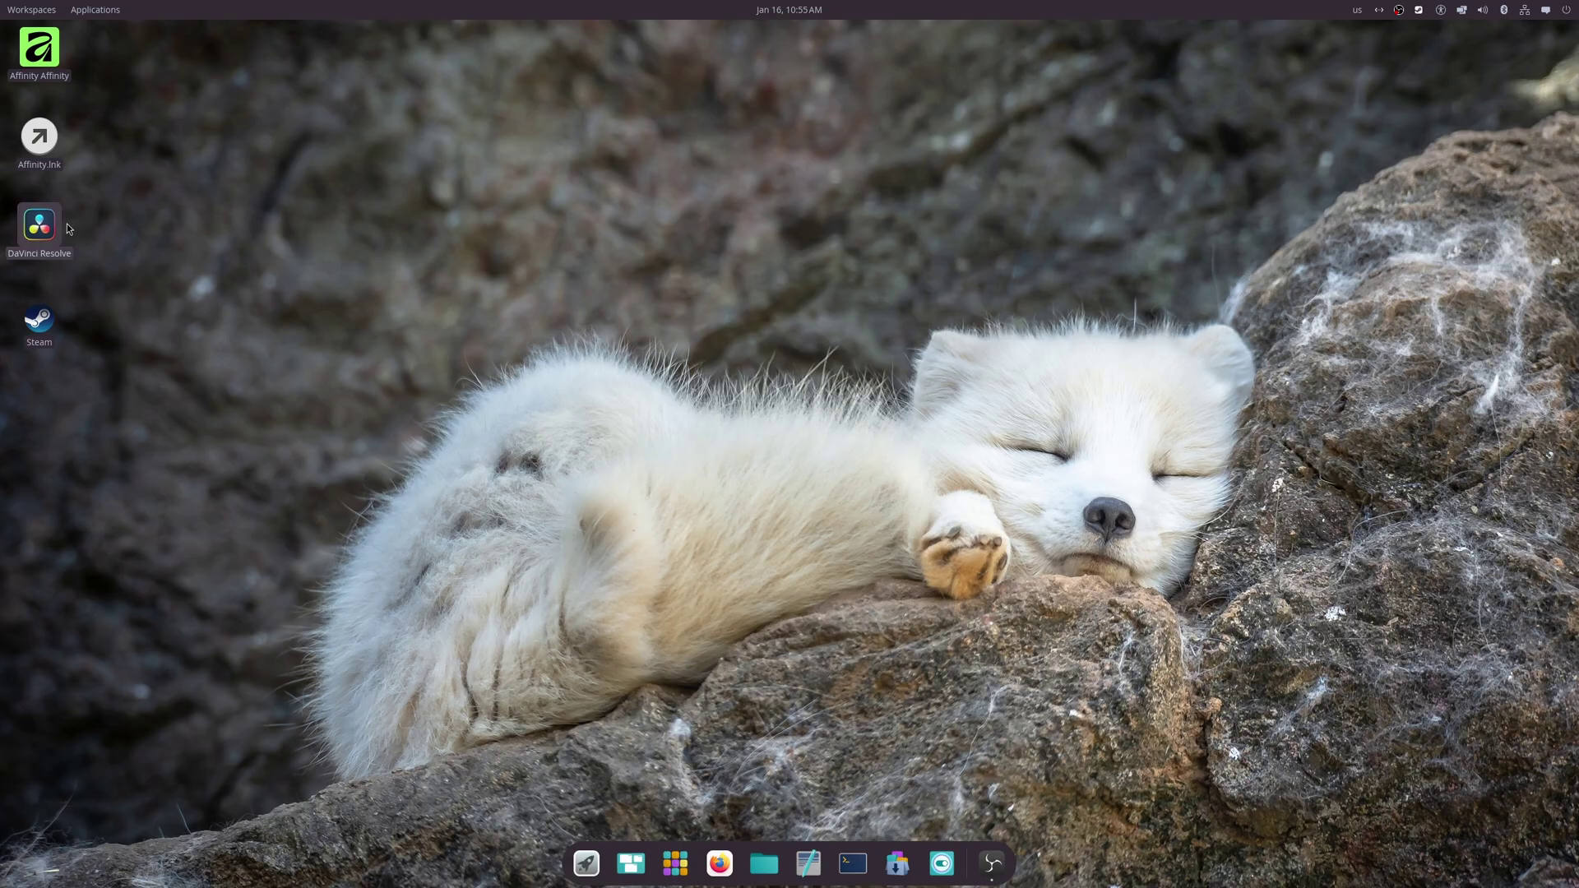
{"action": "left_click", "coordinate": [39, 225]}
{"action": "left_click", "coordinate": [675, 863]}
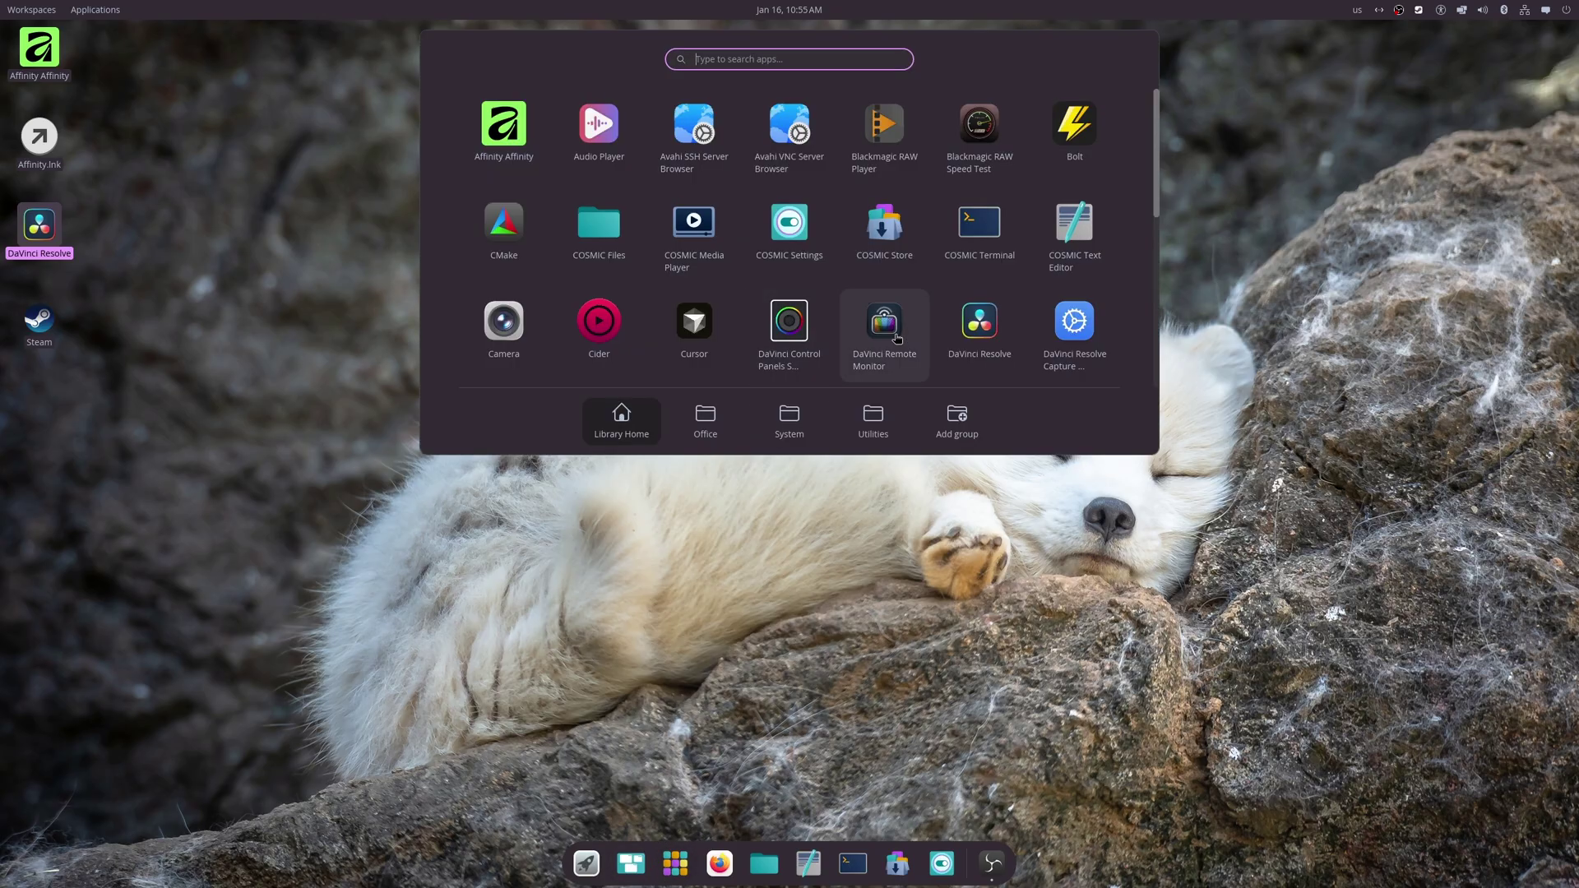
{"action": "left_click", "coordinate": [961, 346]}
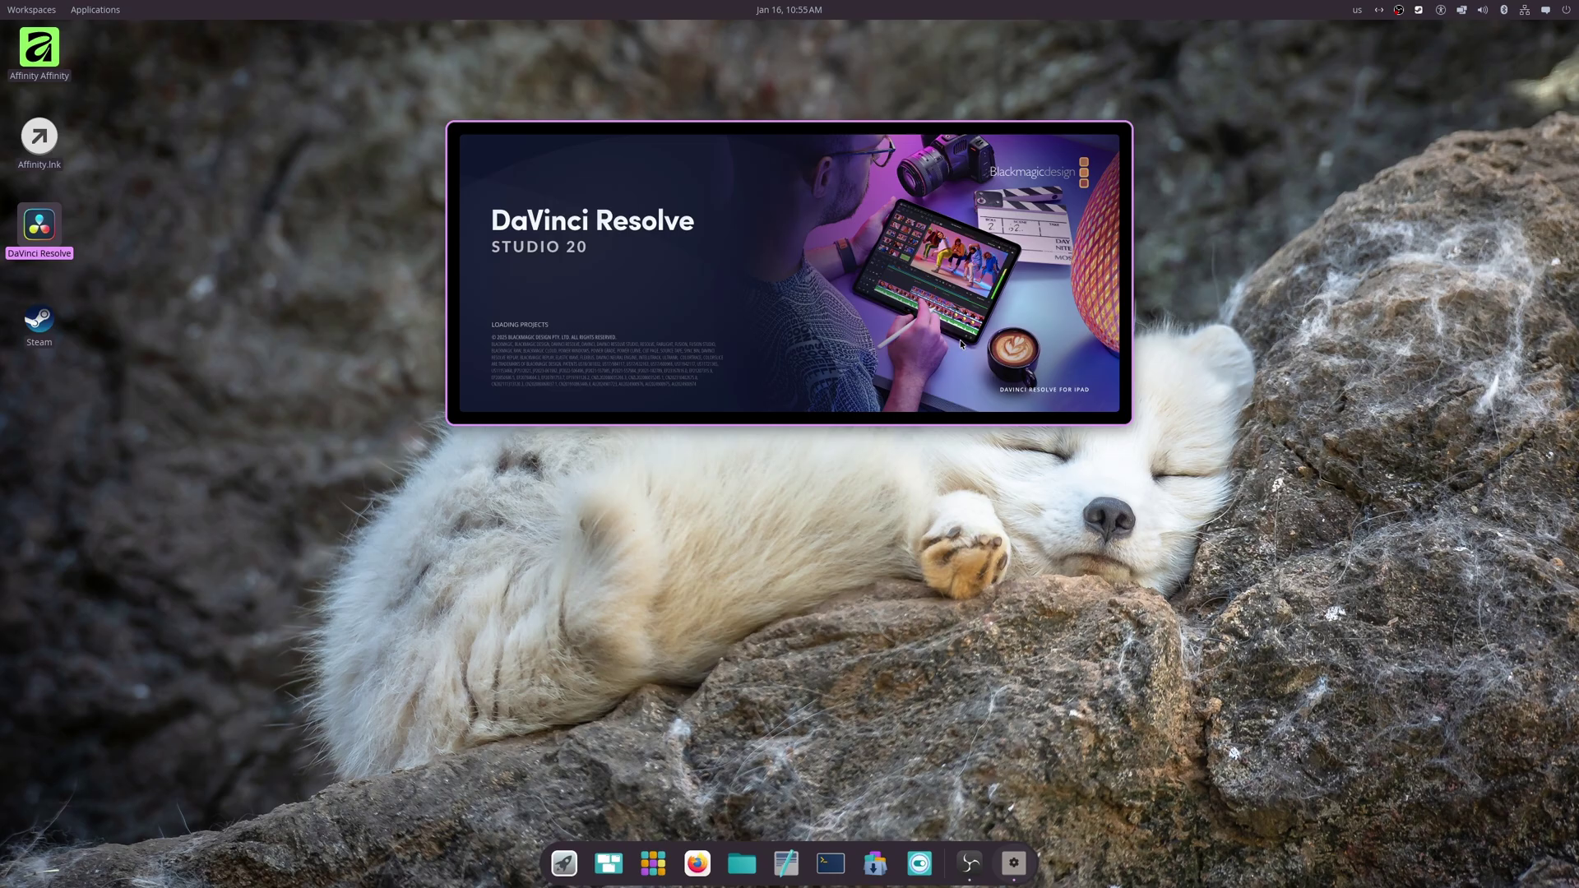
Open the 1440p project, maximize Resolve, then quit with Ctrl+Q
{"action": "double_click", "coordinate": [625, 280]}
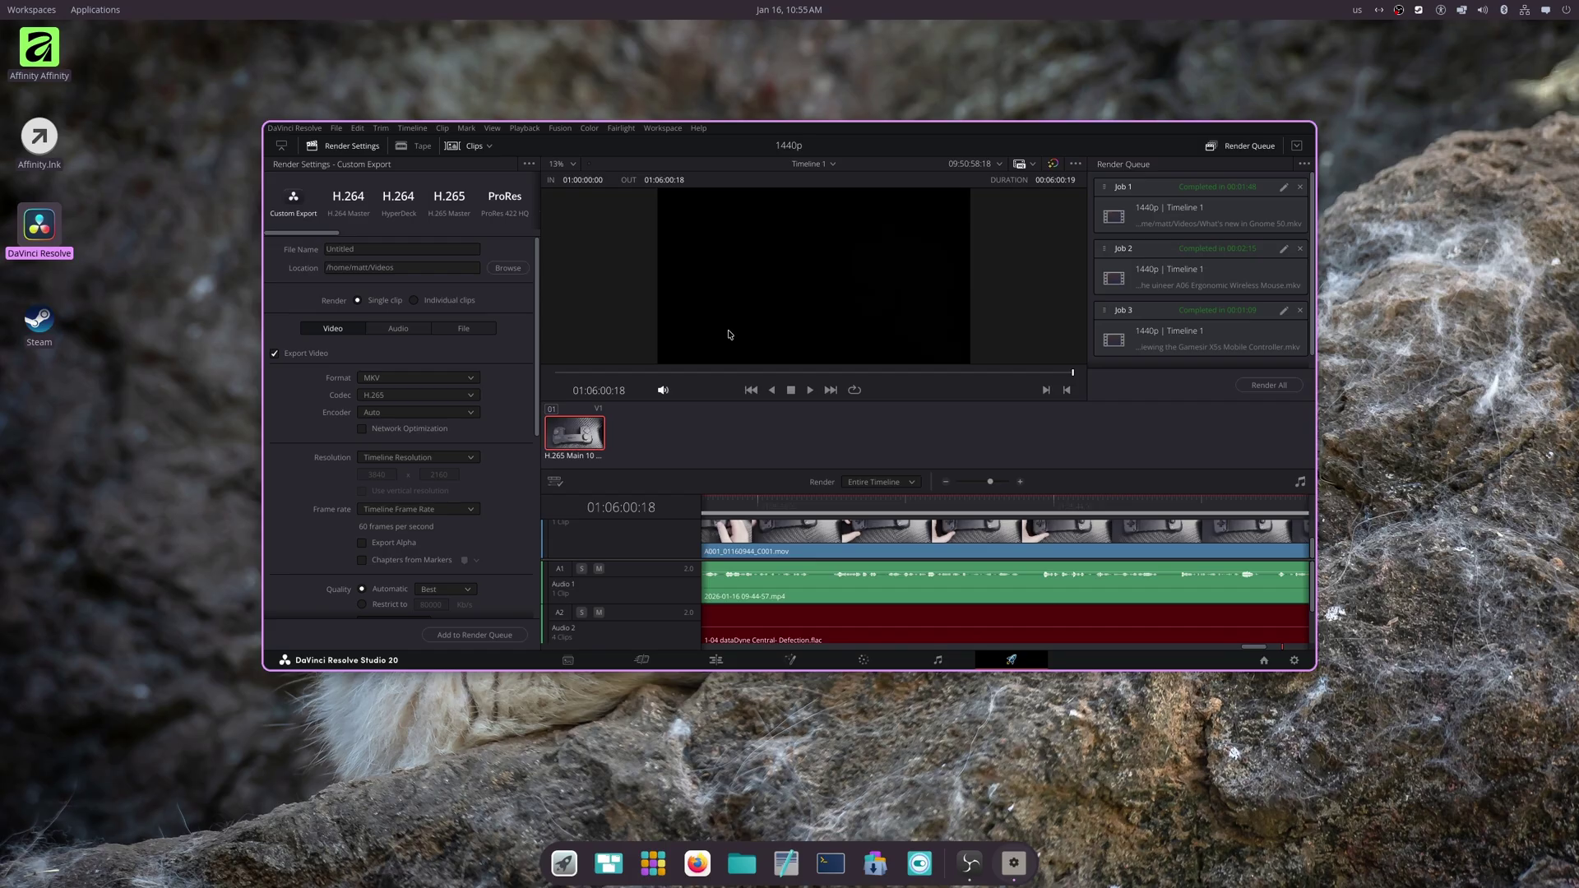
{"action": "double_click", "coordinate": [824, 140]}
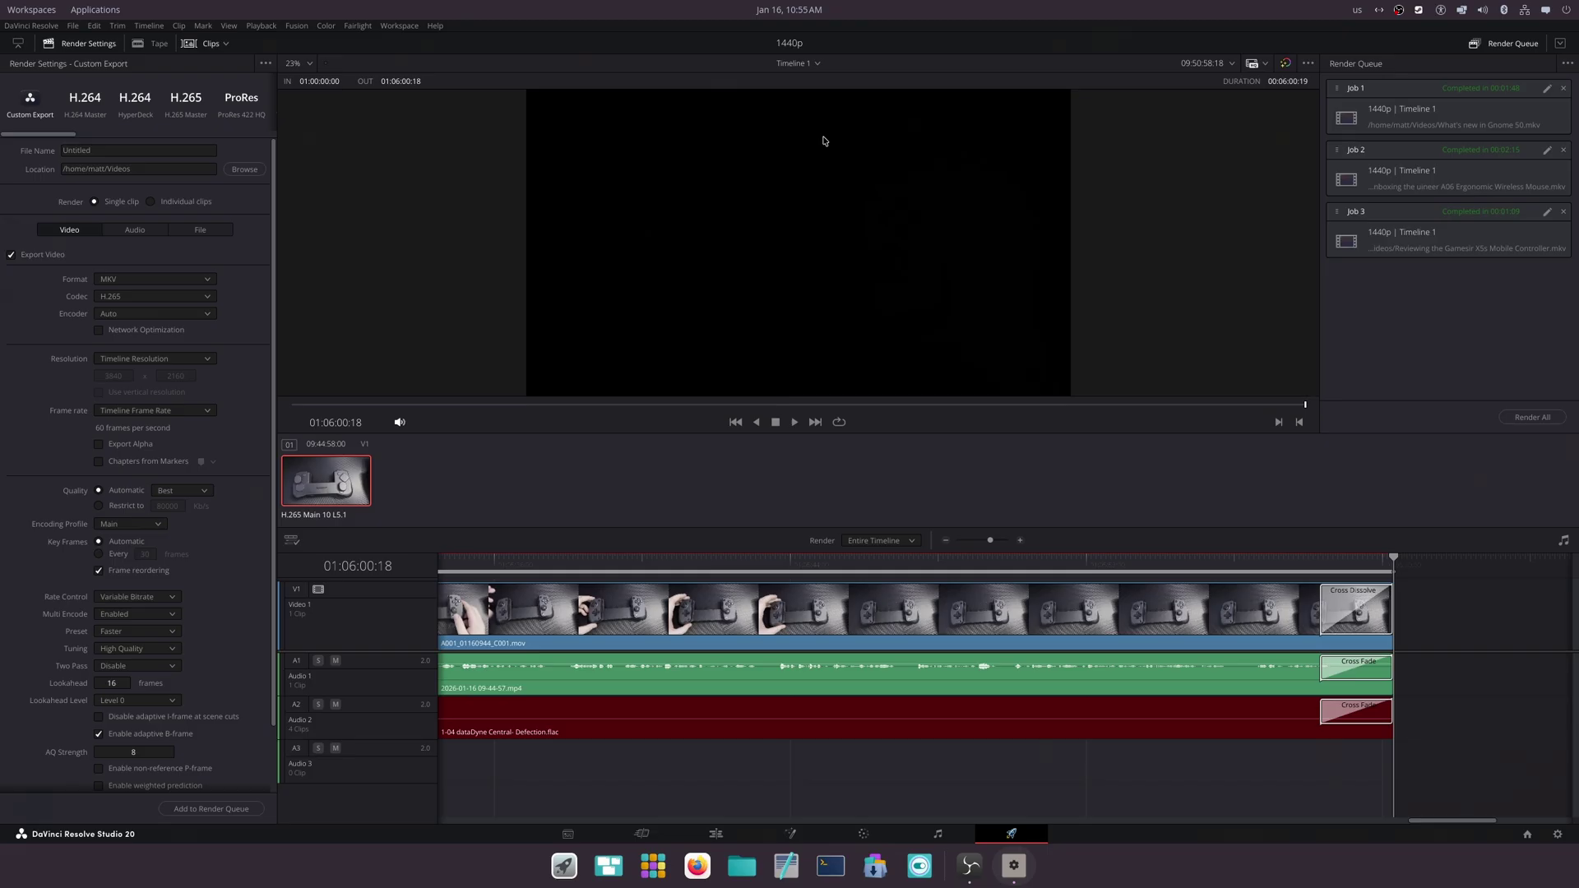
{"action": "key", "text": "ctrl+q"}
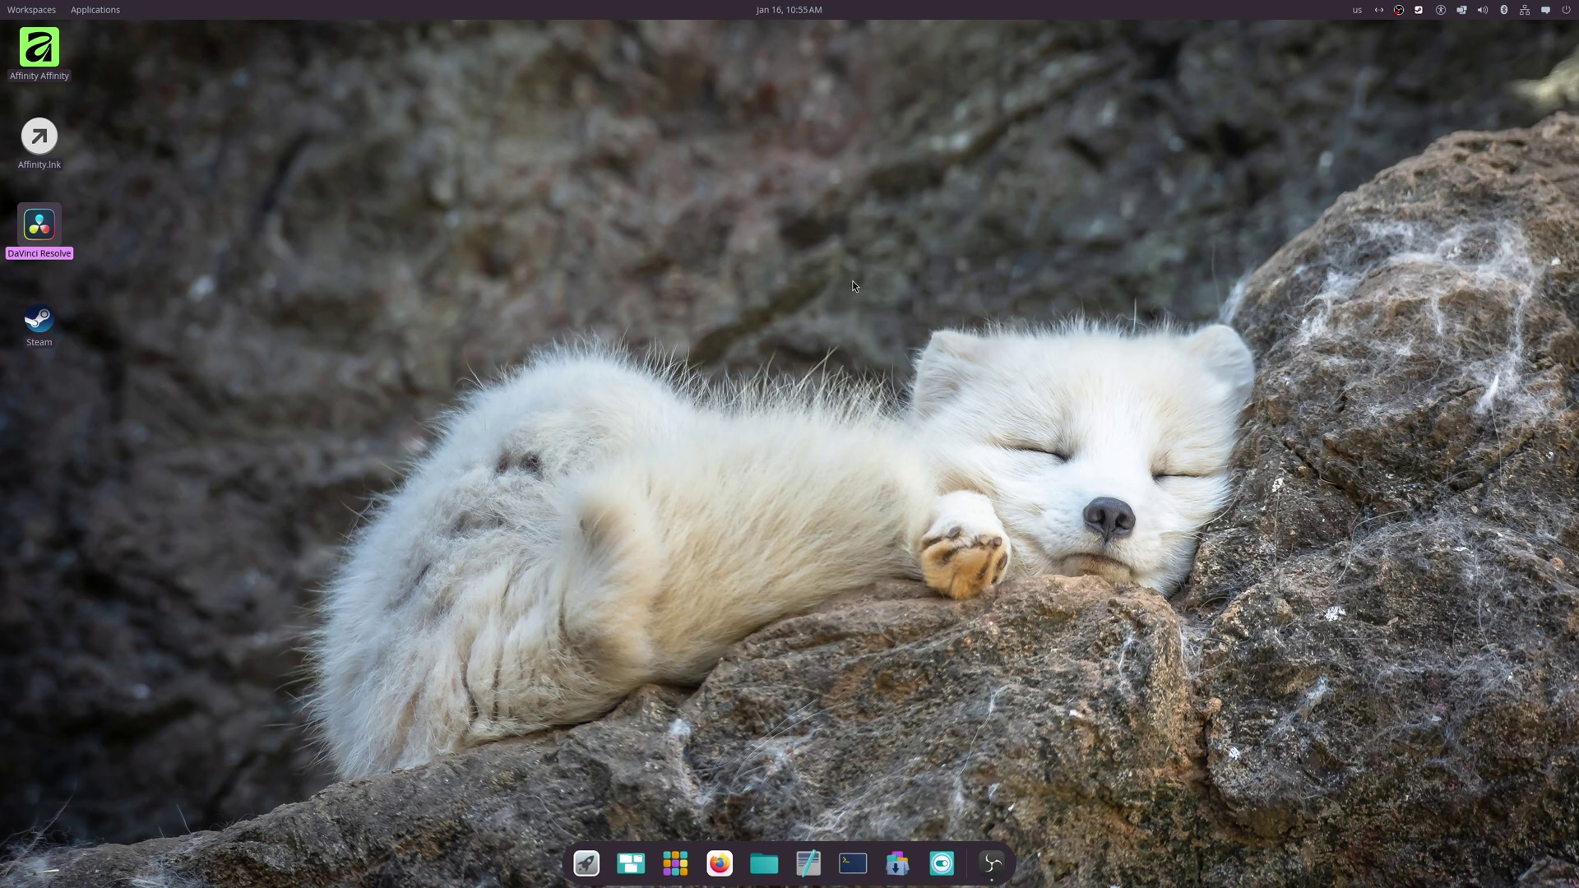
Open and dismiss the Super launcher, then toggle the App Library until it stays open
{"action": "key", "text": "super"}
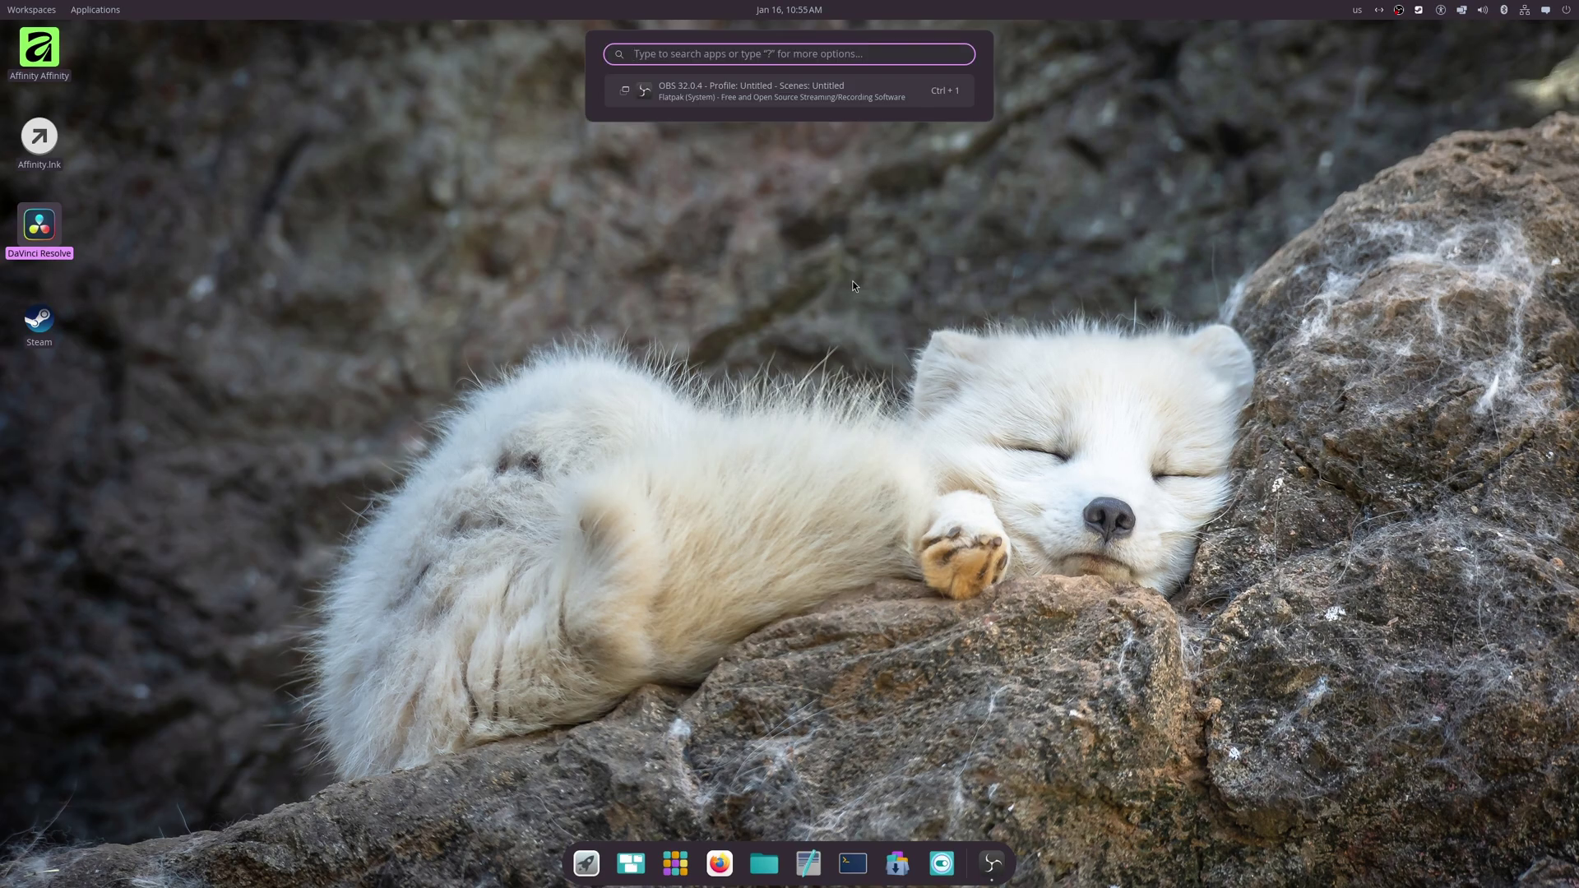
{"action": "key", "text": "Escape"}
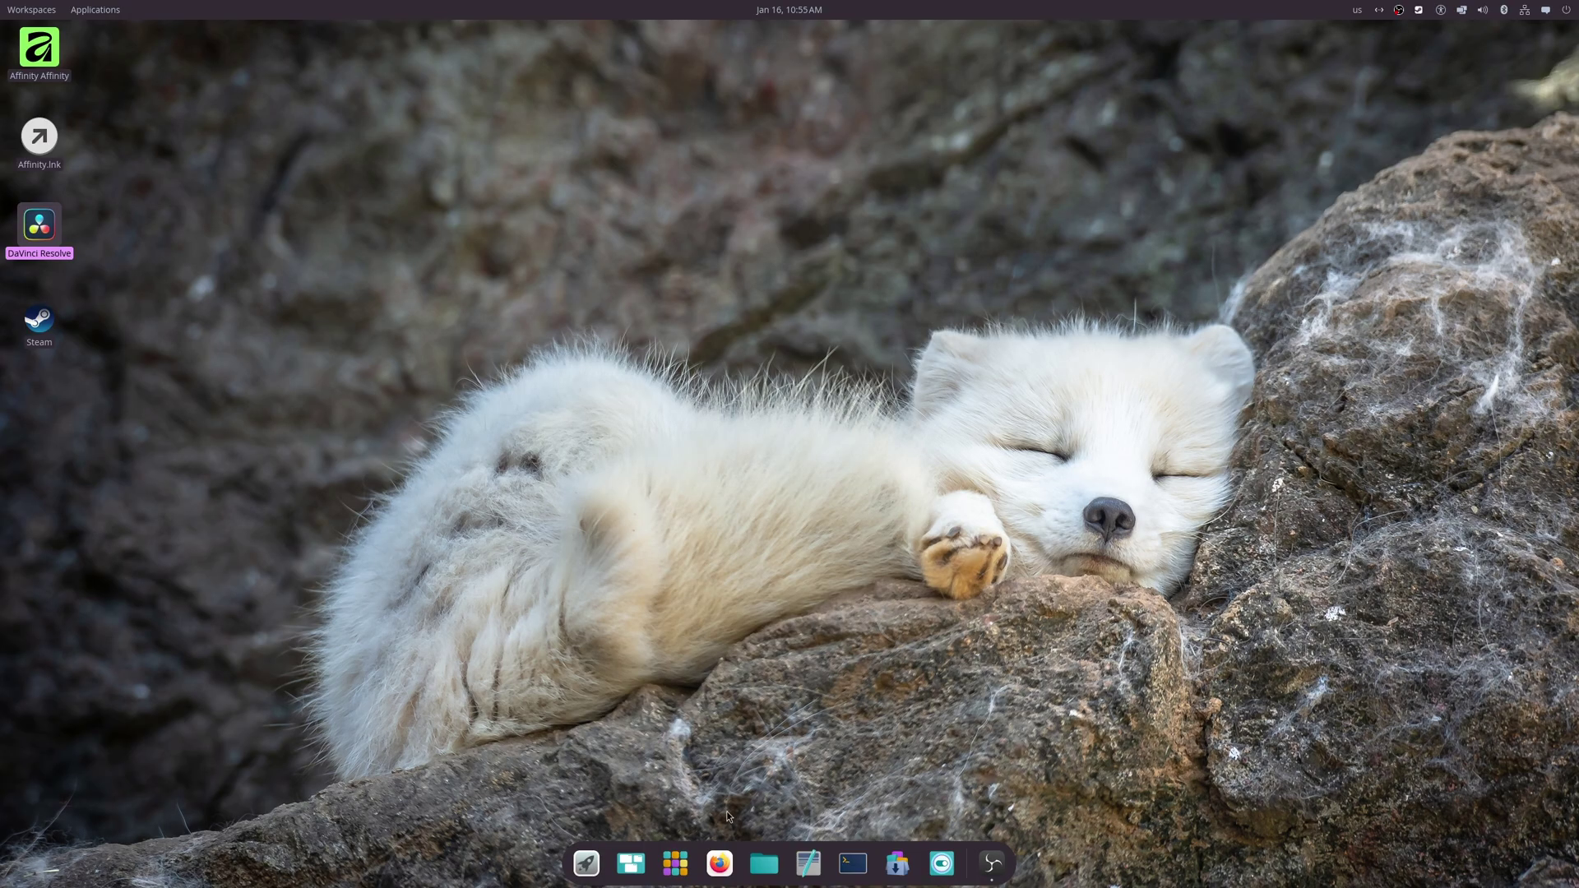
{"action": "left_click", "coordinate": [675, 871]}
{"action": "left_click", "coordinate": [675, 871]}
{"action": "left_click", "coordinate": [676, 870]}
{"action": "left_click", "coordinate": [675, 870]}
{"action": "left_click", "coordinate": [675, 870]}
{"action": "left_click", "coordinate": [675, 870]}
{"action": "left_click", "coordinate": [675, 871]}
{"action": "left_click", "coordinate": [675, 870]}
{"action": "left_click", "coordinate": [676, 870]}
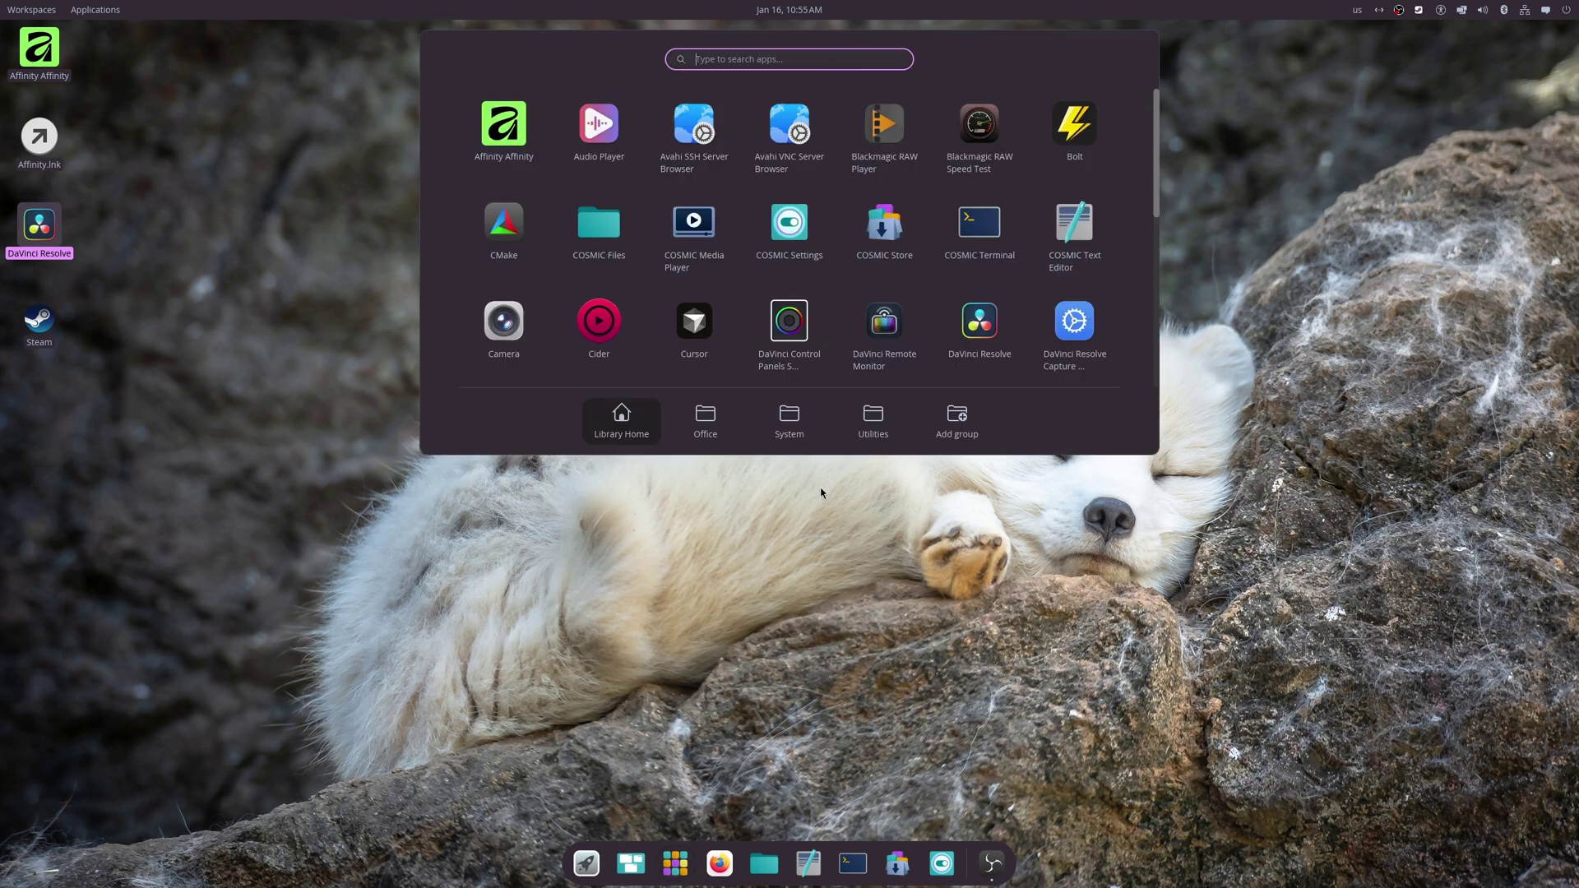
Scroll up and down through the App Library's grid of installed apps
{"action": "scroll", "coordinate": [868, 354], "scroll_direction": "down", "scroll_amount": 5}
{"action": "scroll", "coordinate": [868, 354], "scroll_direction": "up", "scroll_amount": 3}
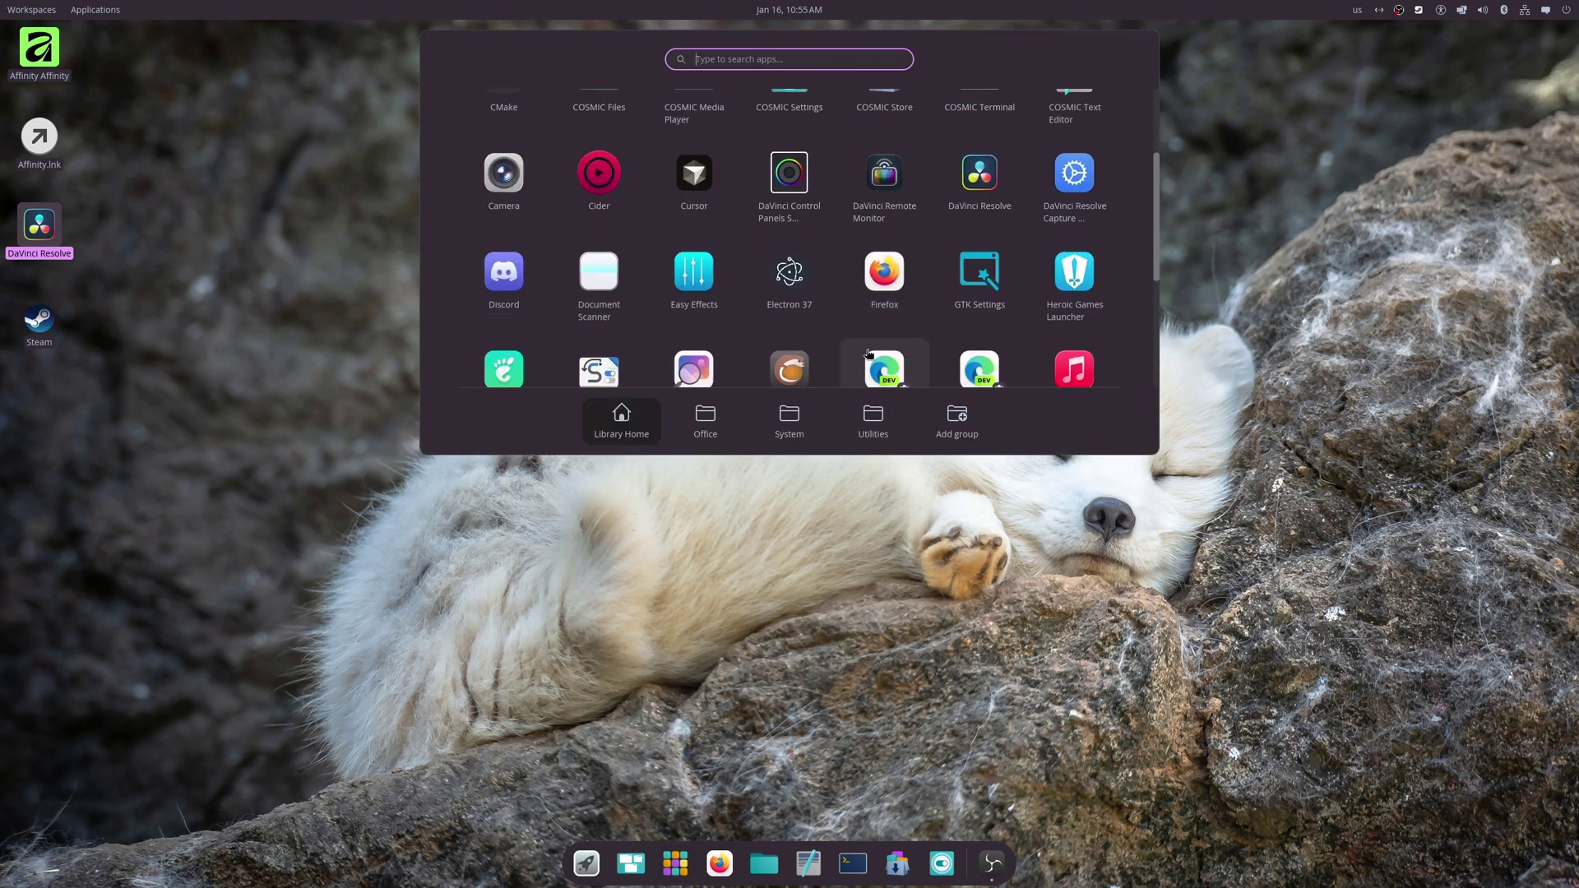
{"action": "scroll", "coordinate": [869, 354], "scroll_direction": "up", "scroll_amount": 1}
{"action": "scroll", "coordinate": [869, 354], "scroll_direction": "down", "scroll_amount": 1}
{"action": "scroll", "coordinate": [869, 354], "scroll_direction": "up", "scroll_amount": 3}
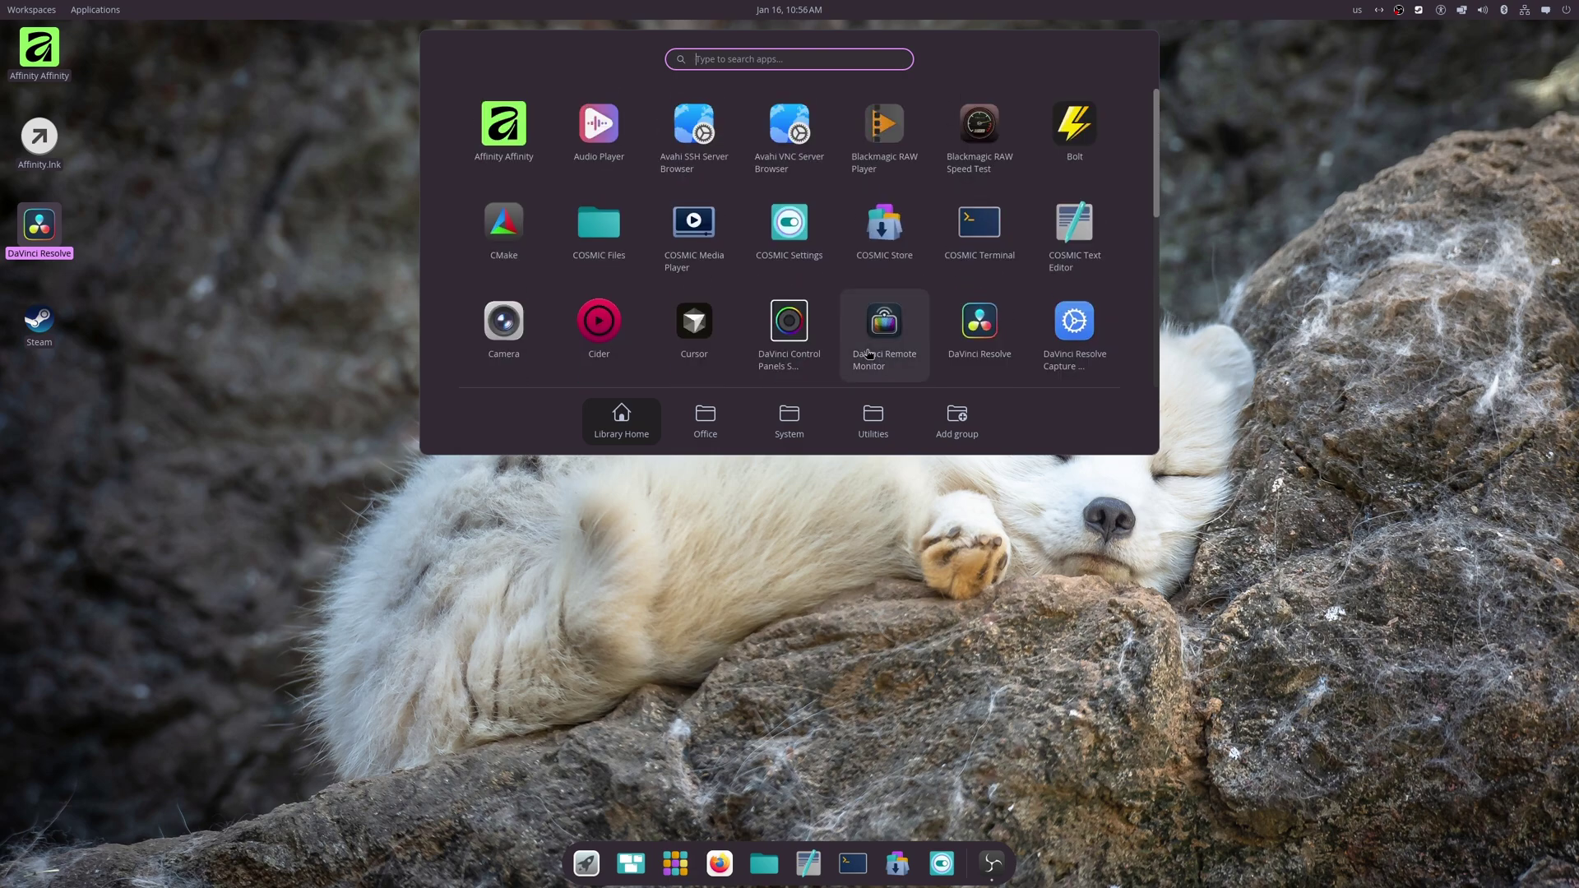
{"action": "scroll", "coordinate": [868, 353], "scroll_direction": "down", "scroll_amount": 4}
{"action": "scroll", "coordinate": [869, 354], "scroll_direction": "up", "scroll_amount": 4}
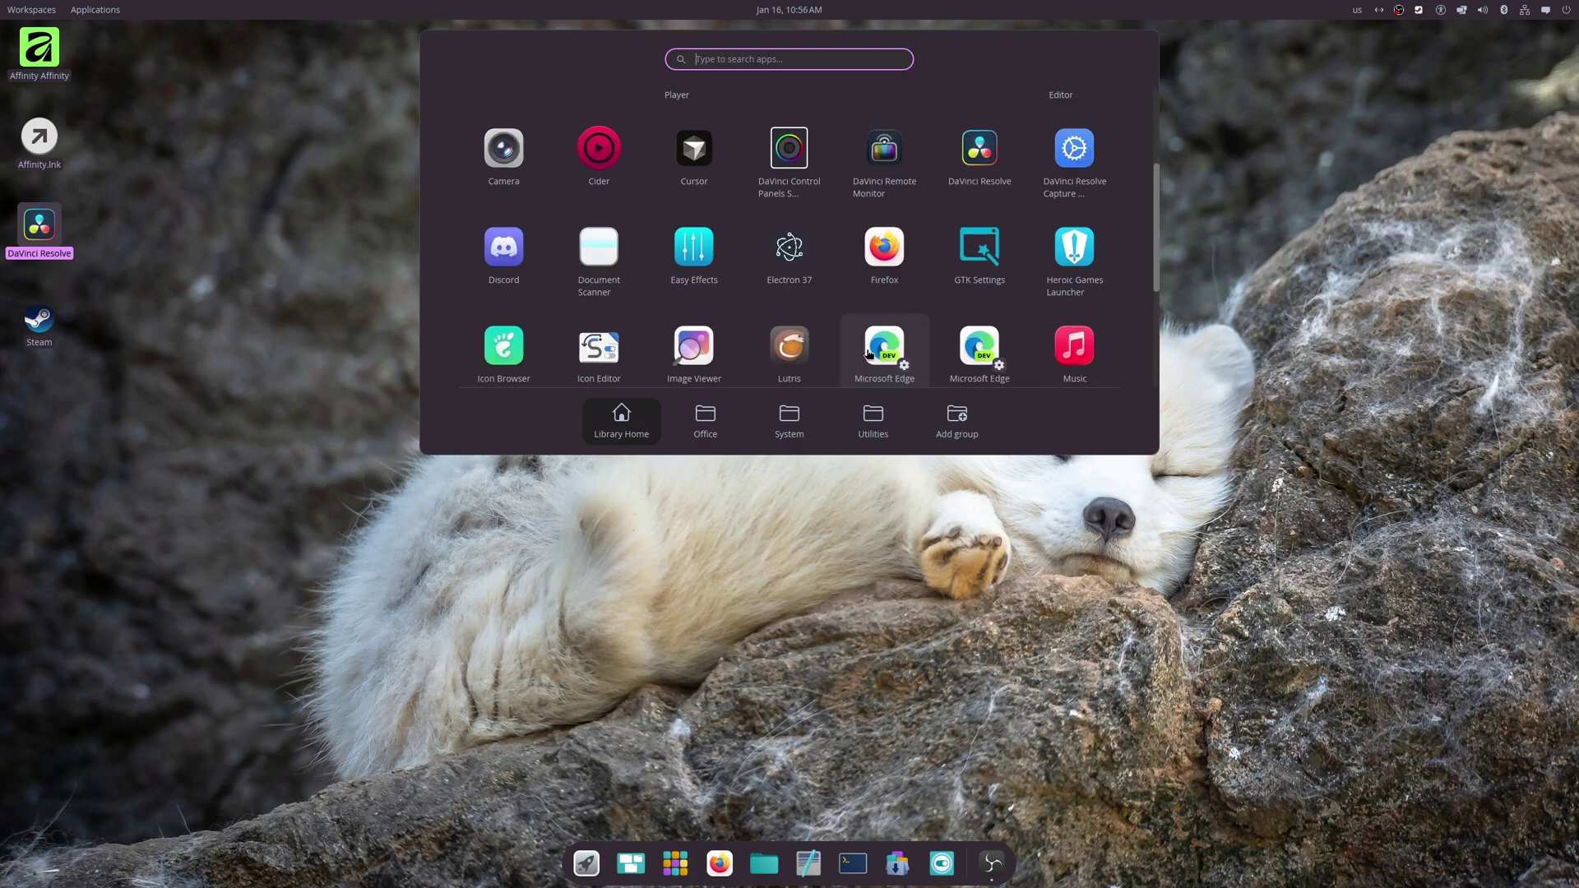
{"action": "scroll", "coordinate": [869, 354], "scroll_direction": "up", "scroll_amount": 1}
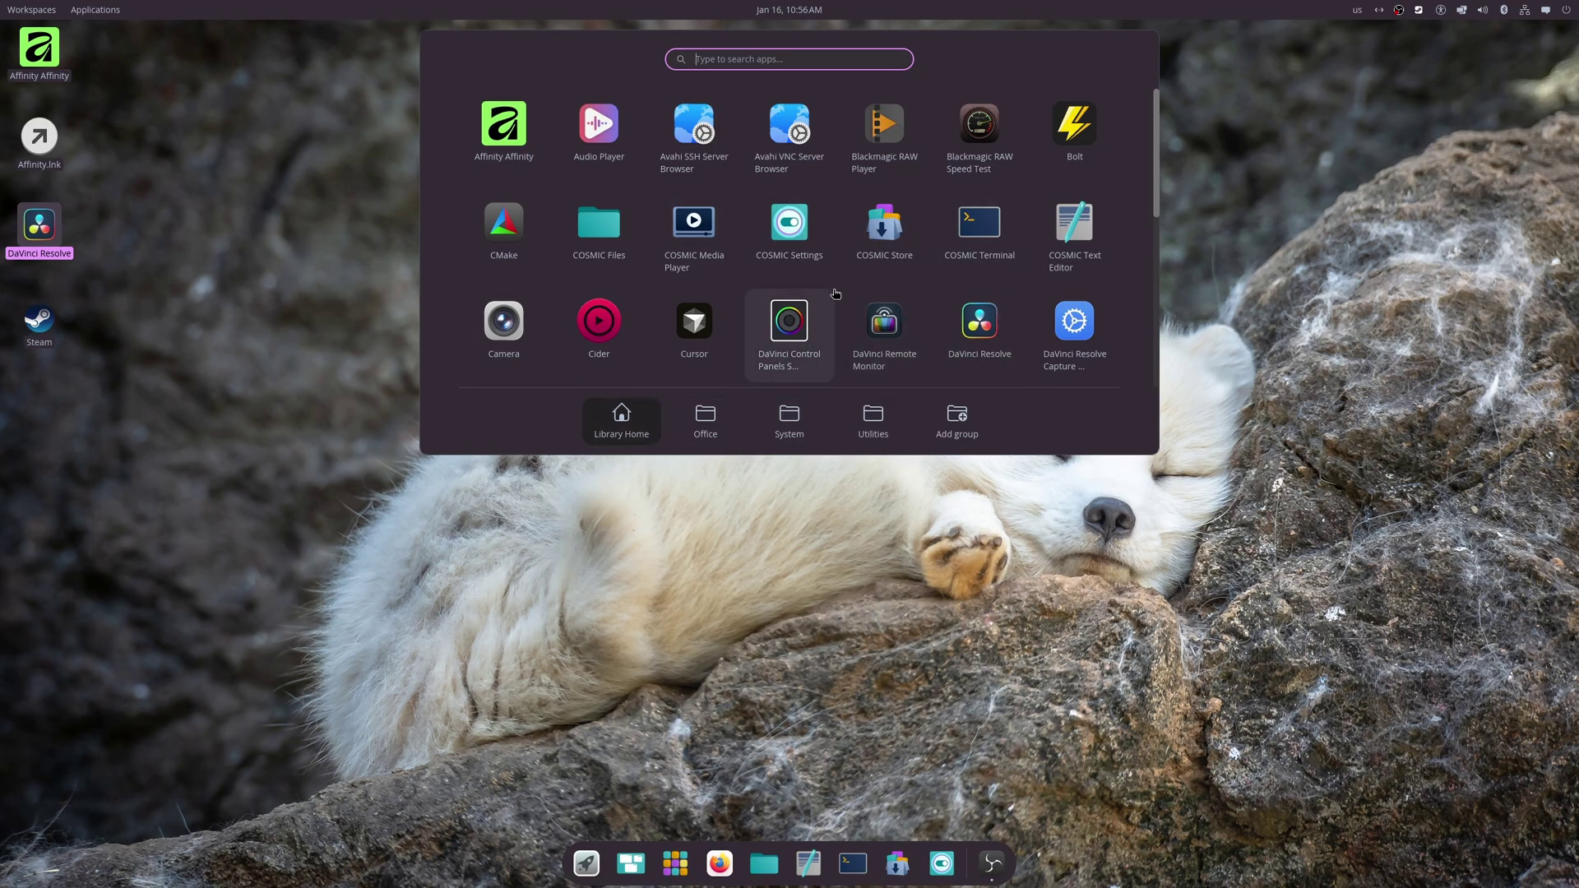
{"action": "scroll", "coordinate": [835, 293], "scroll_direction": "down", "scroll_amount": 3}
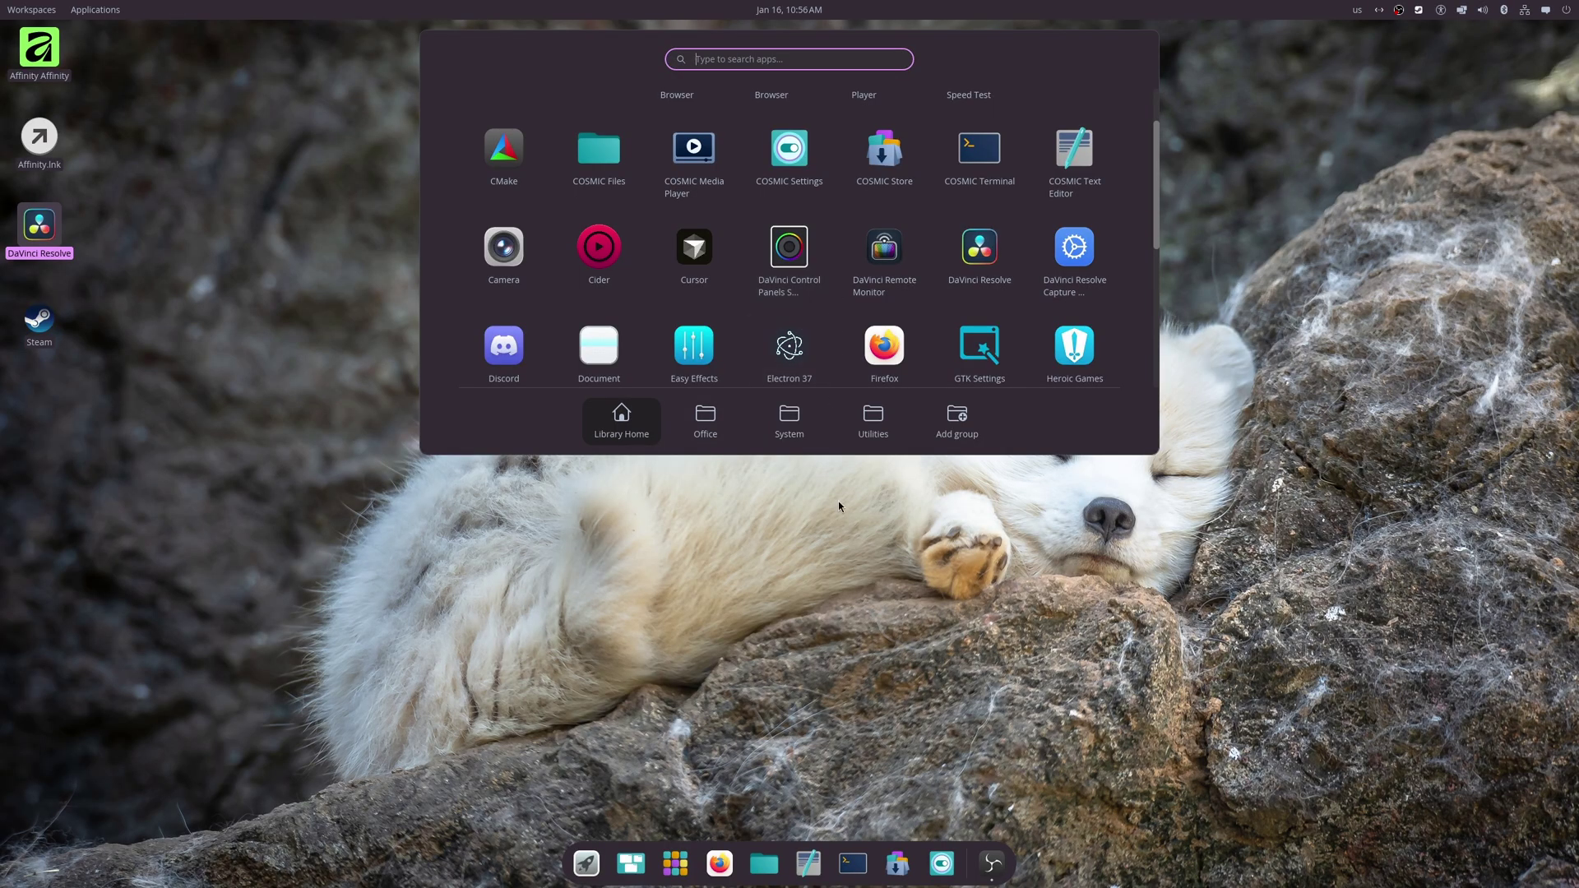
Close the App Library, open Files on the Home folder, maximize it, then close it
{"action": "left_click", "coordinate": [849, 640]}
{"action": "left_click", "coordinate": [764, 862]}
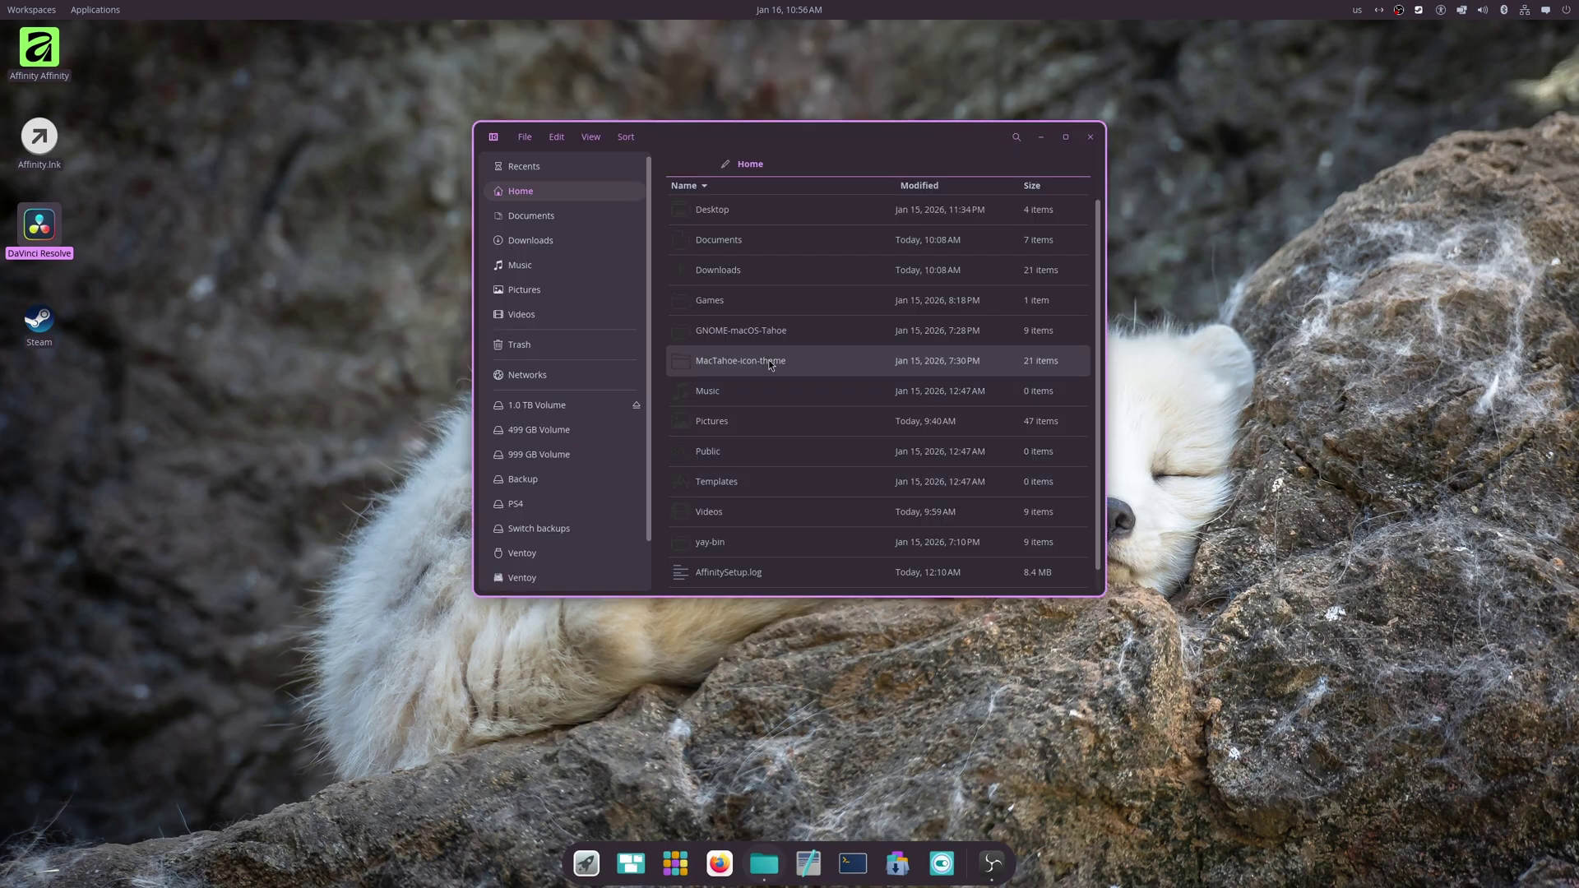
{"action": "scroll", "coordinate": [800, 361], "scroll_direction": "down", "scroll_amount": 1}
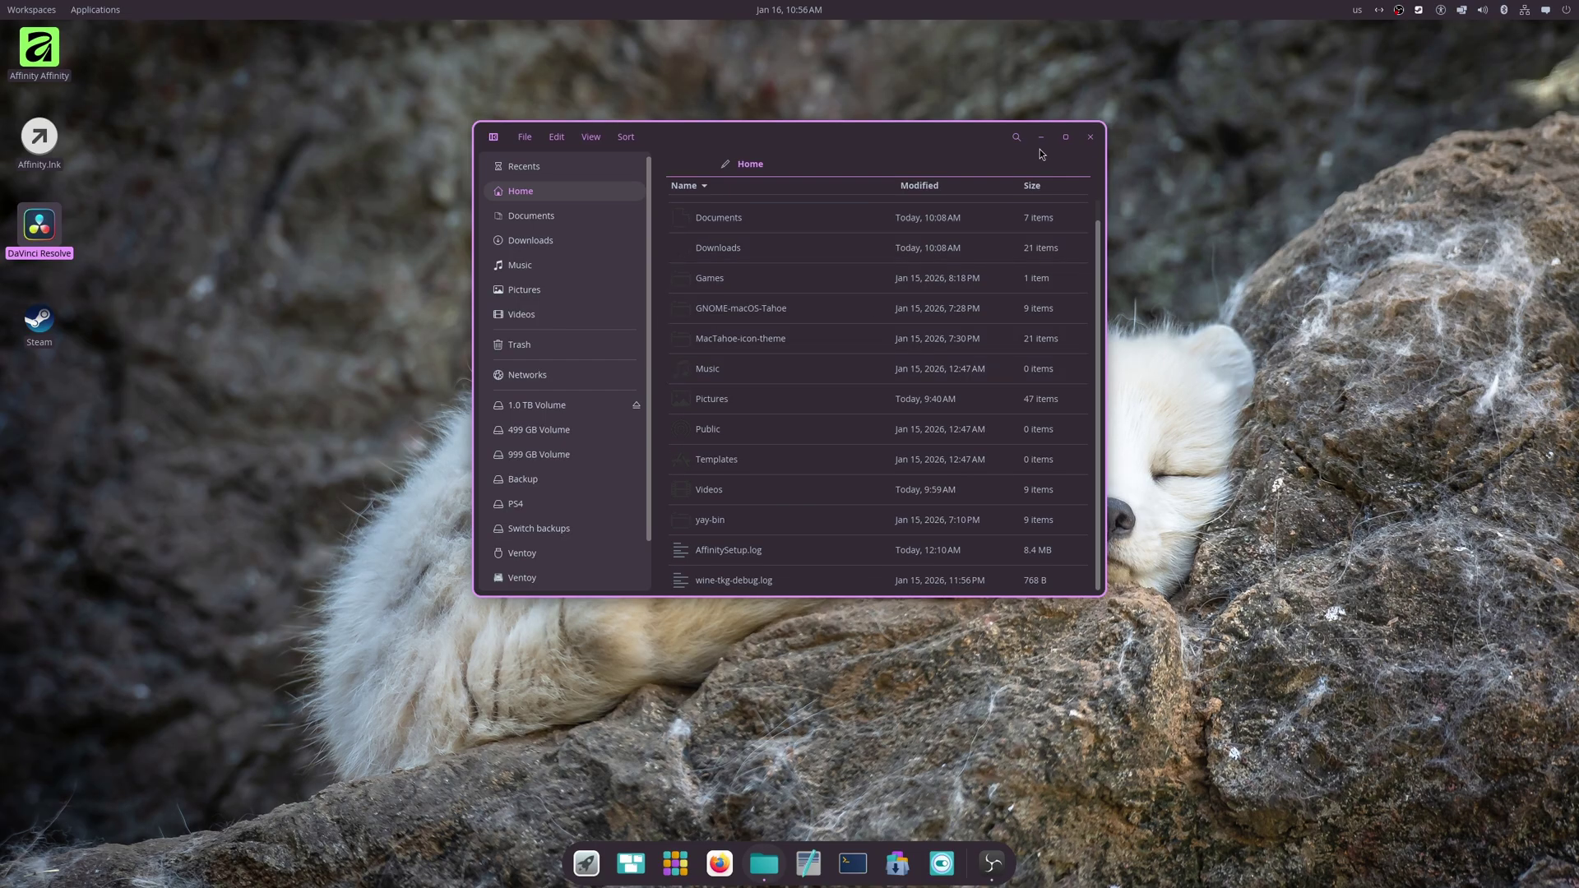
{"action": "left_click", "coordinate": [1065, 136]}
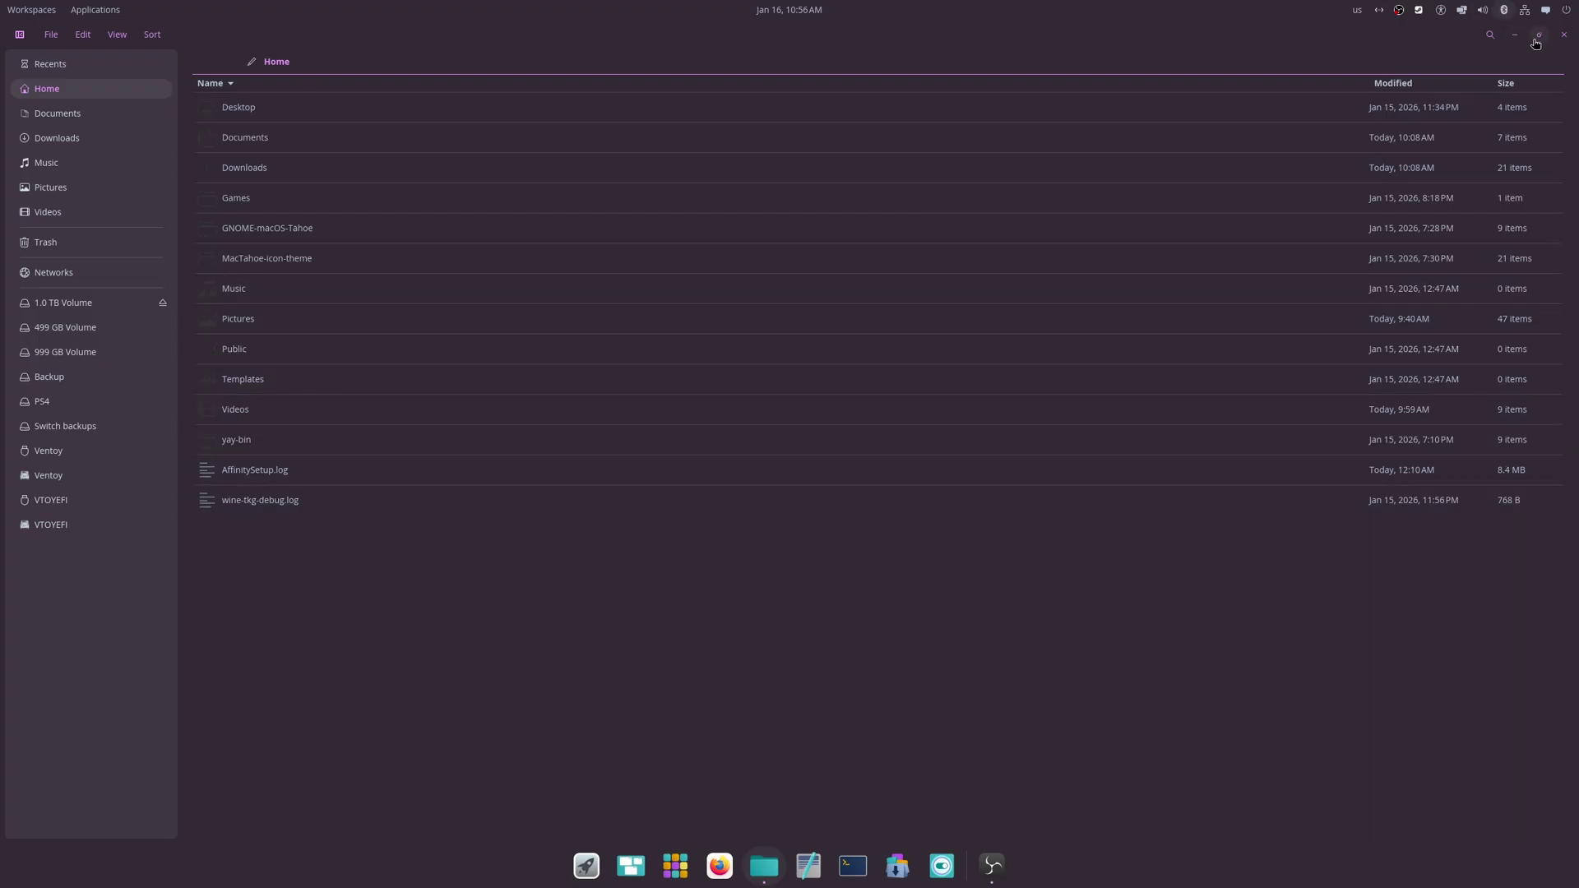
{"action": "left_click", "coordinate": [1564, 37]}
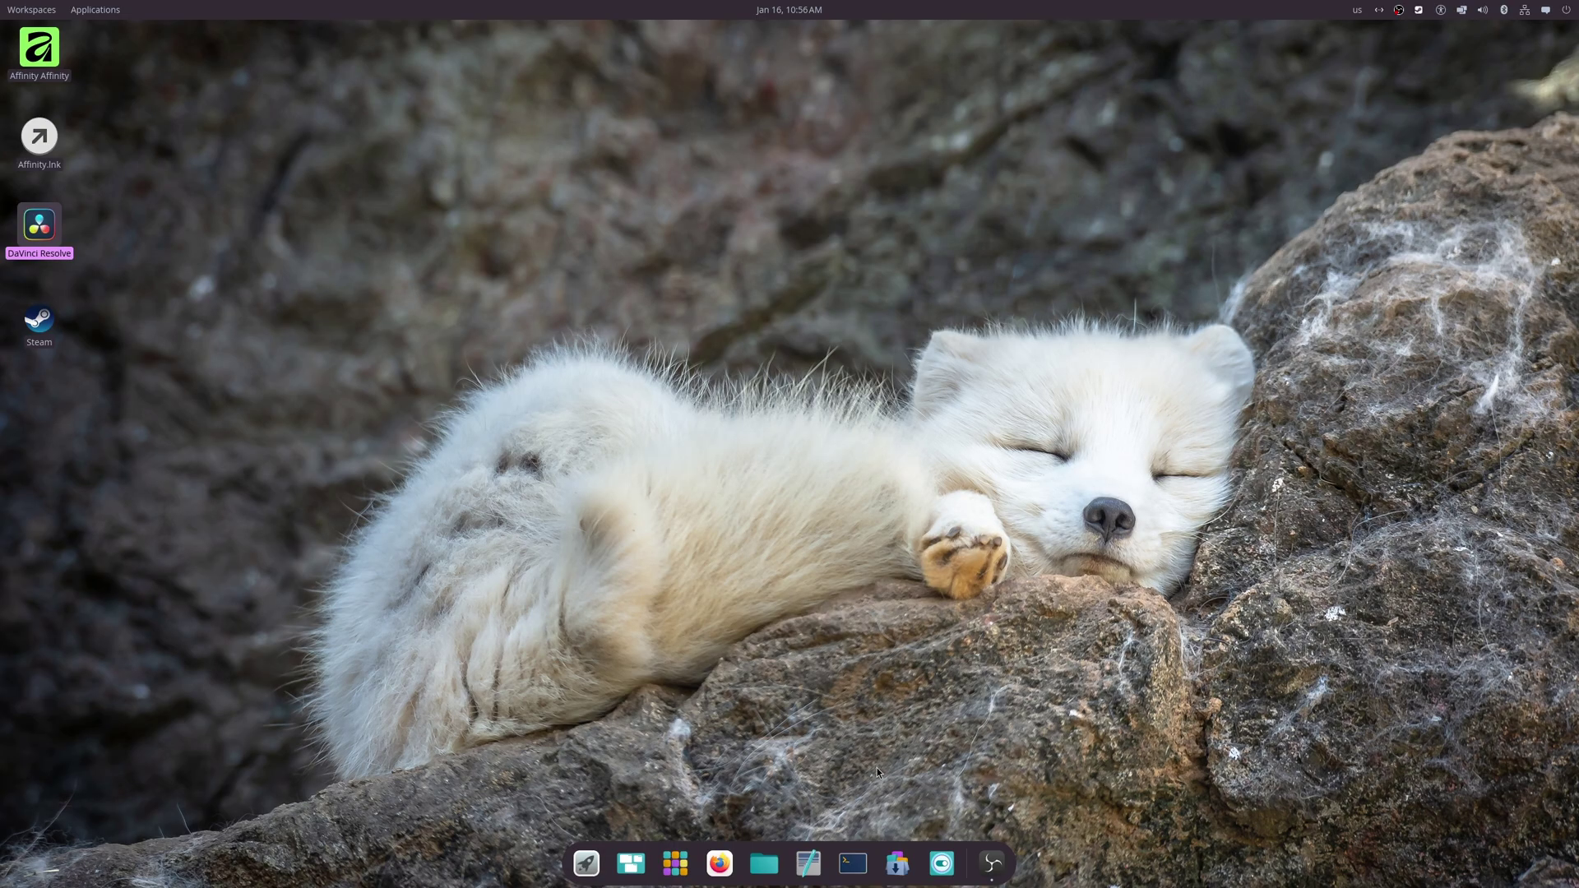
Open COSMIC Terminal from the dock and drag its window slightly left
{"action": "left_click", "coordinate": [853, 863]}
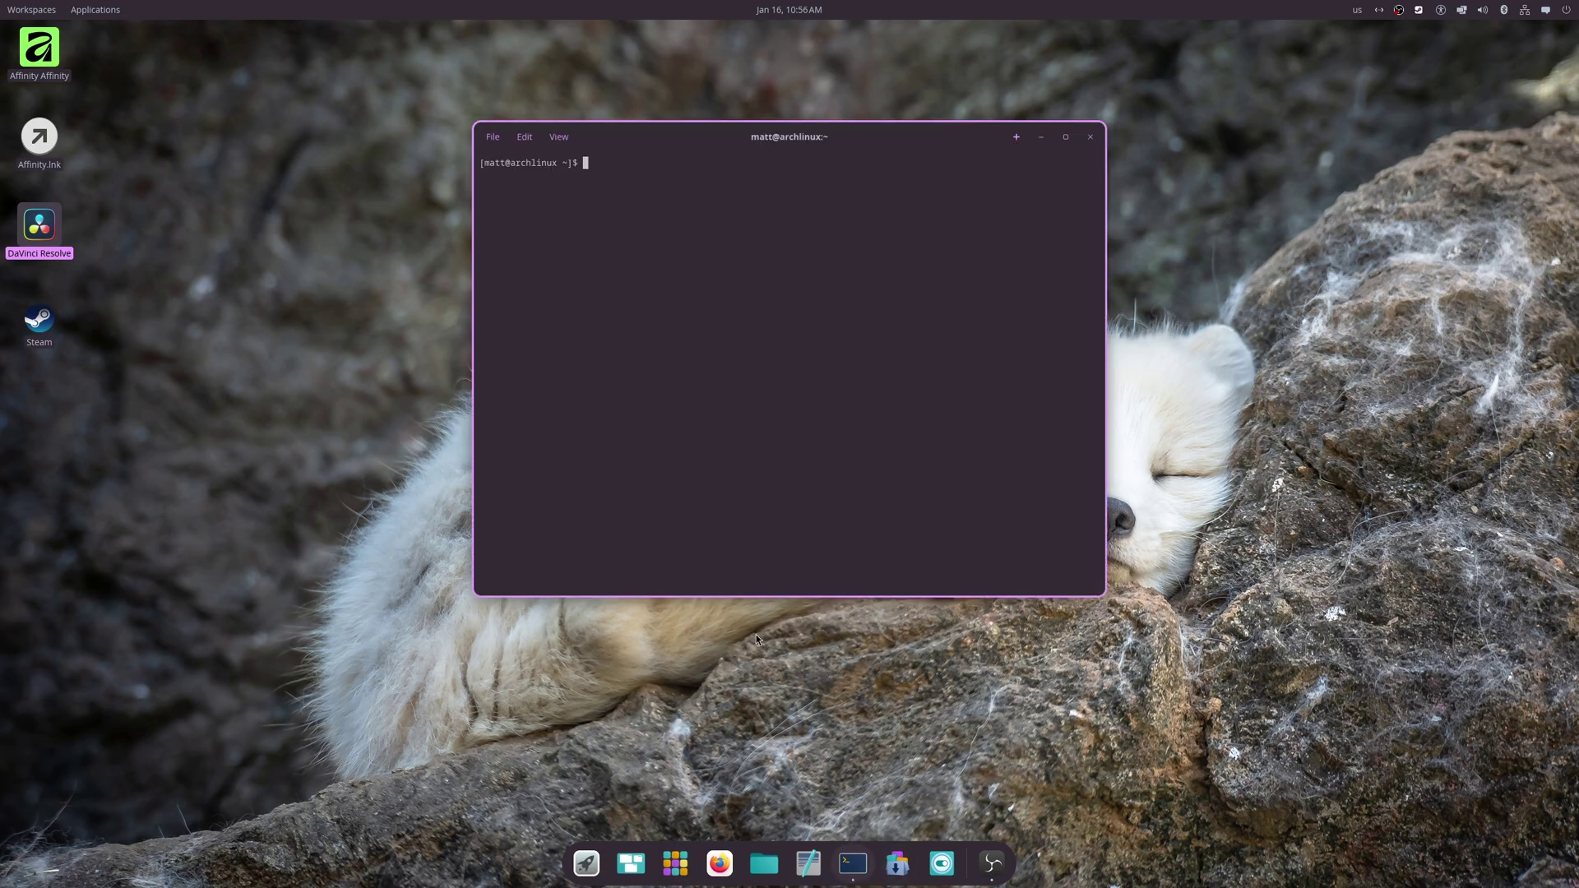
{"action": "left_click_drag", "start_coordinate": [825, 137], "coordinate": [755, 133]}
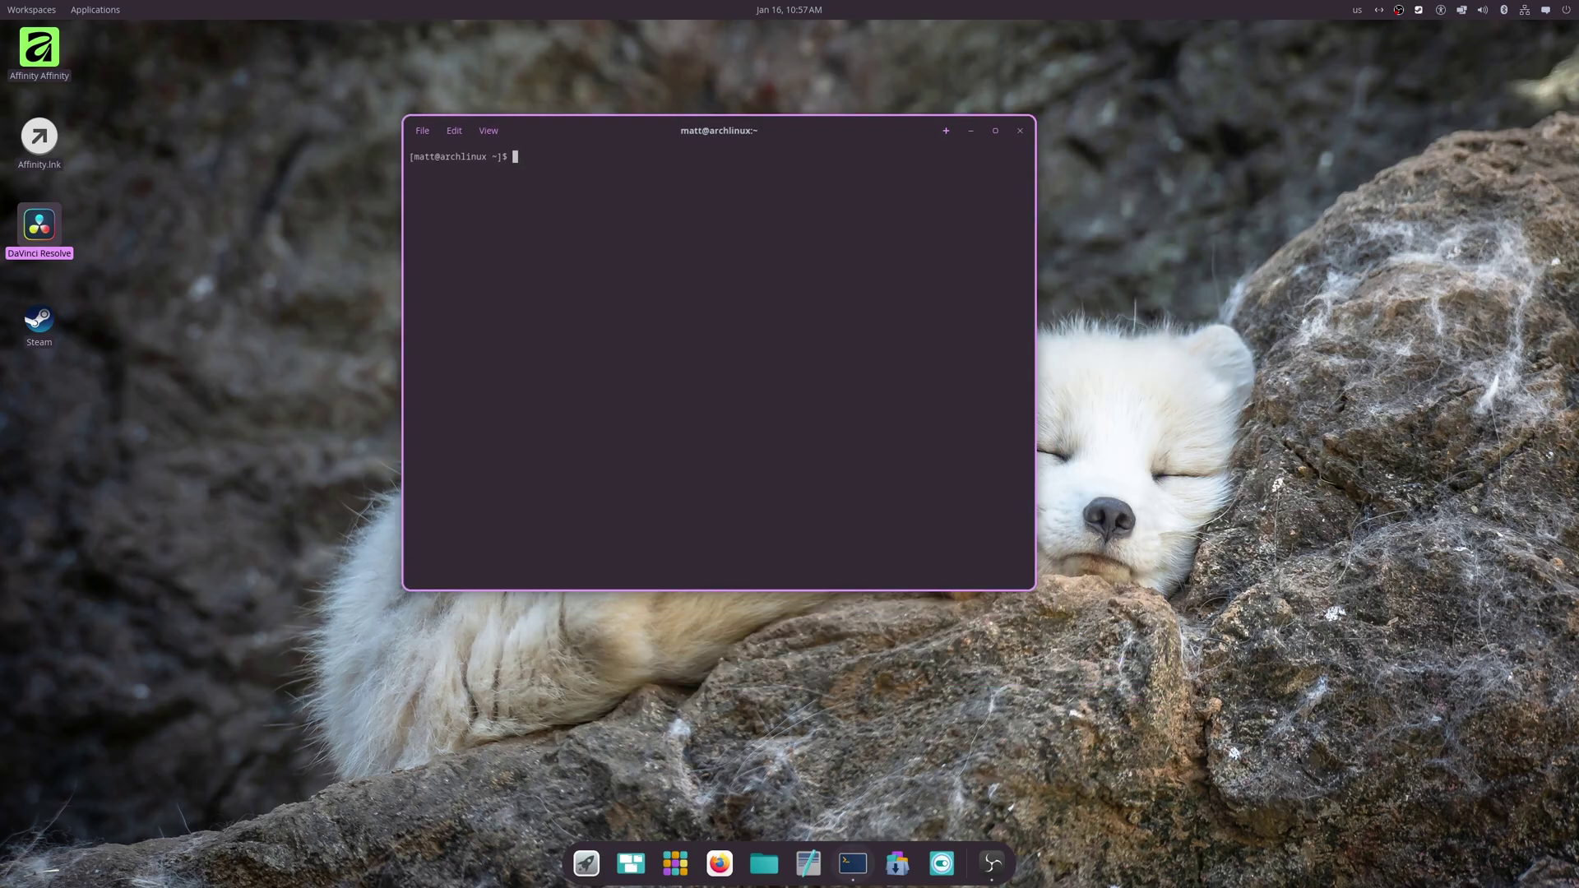